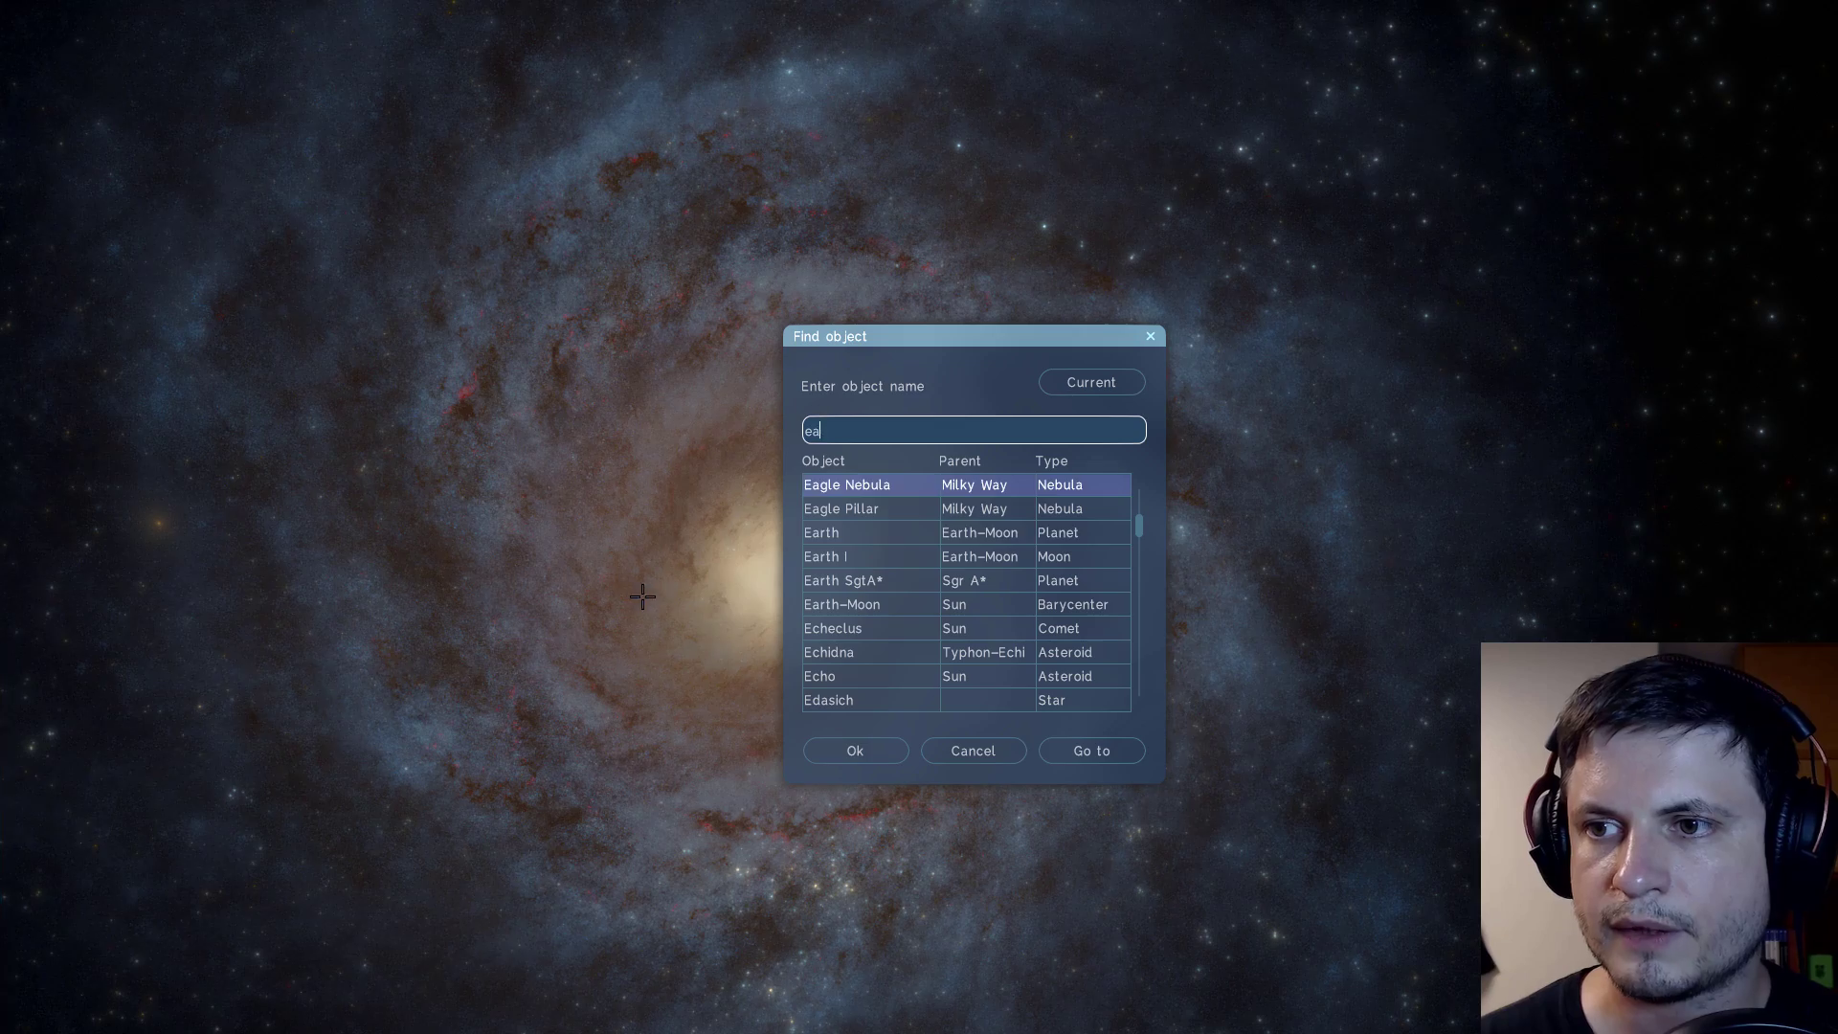
- Search for Earth in the object finder and select the planet in the Earth-Moon system
{"action": "type", "text": "rt"}
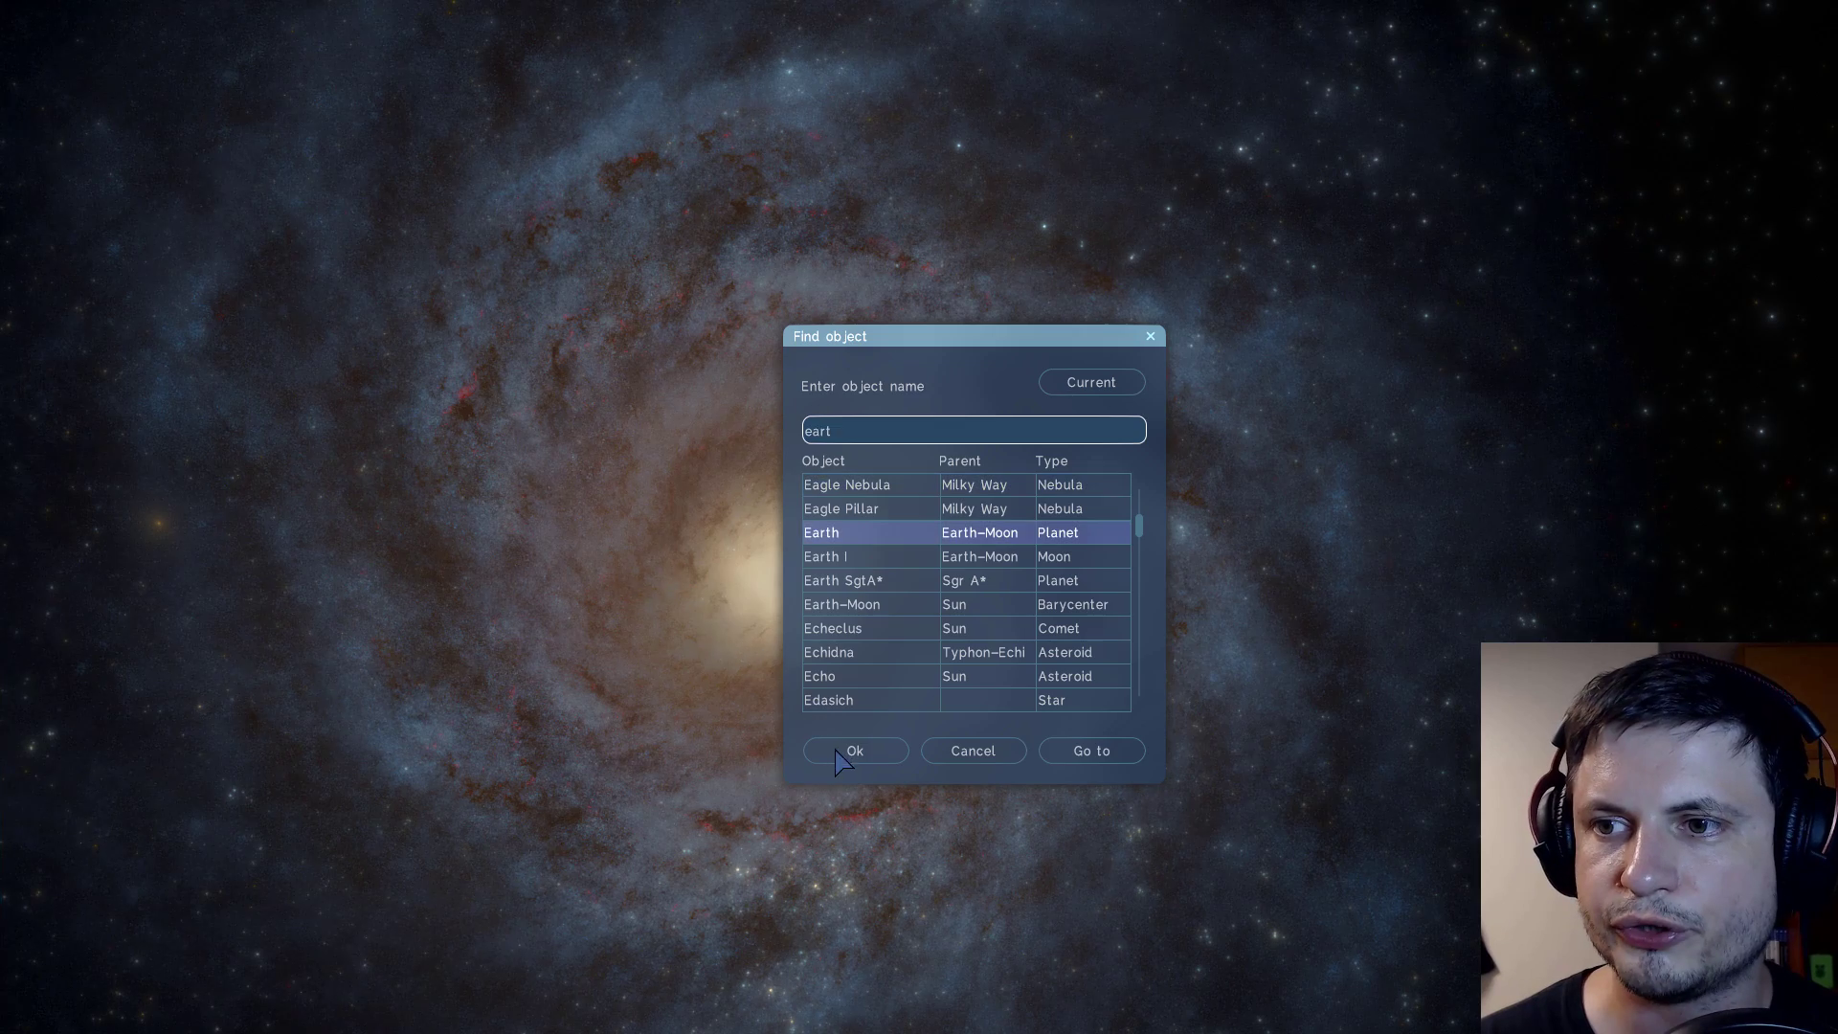
{"action": "left_click", "coordinate": [843, 753]}
{"action": "left_click", "coordinate": [1154, 538]}
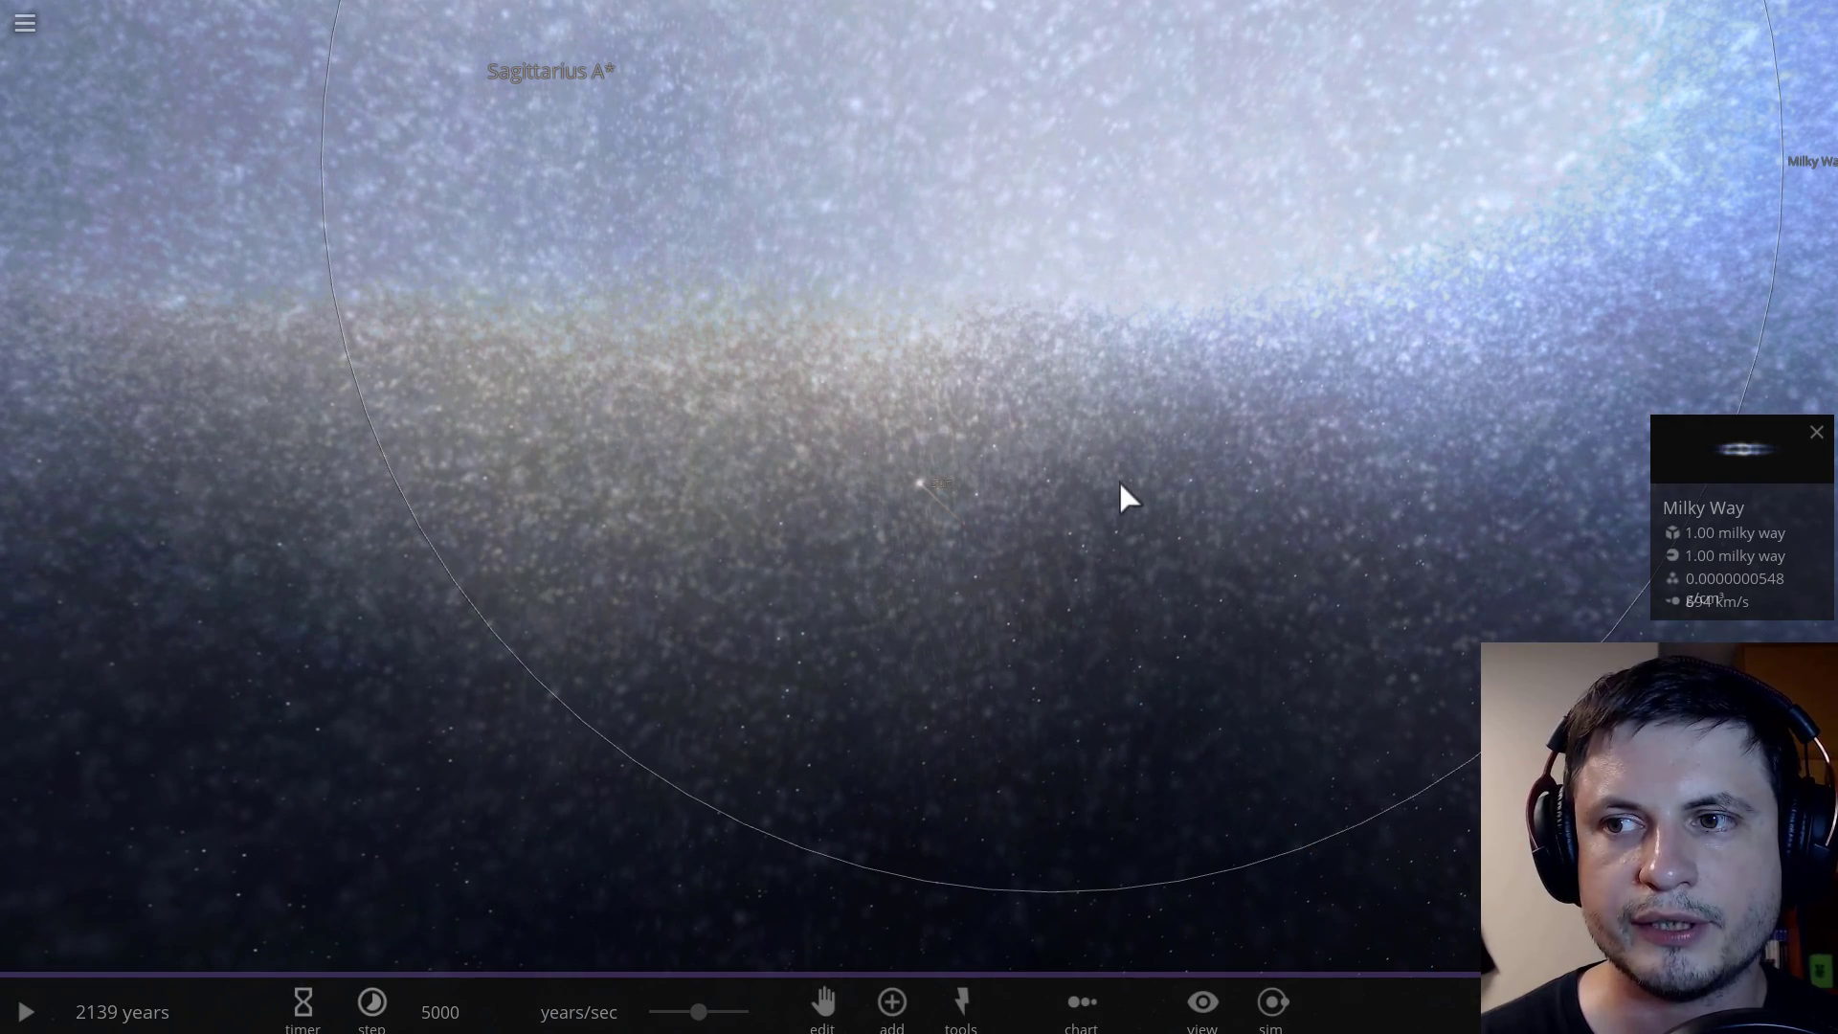
- Run the Milky Way simulation with the Sun selected, raising the time rate to hundreds of thousands of years per second
{"action": "scroll", "coordinate": [1116, 477], "scroll_direction": "down", "scroll_amount": 5}
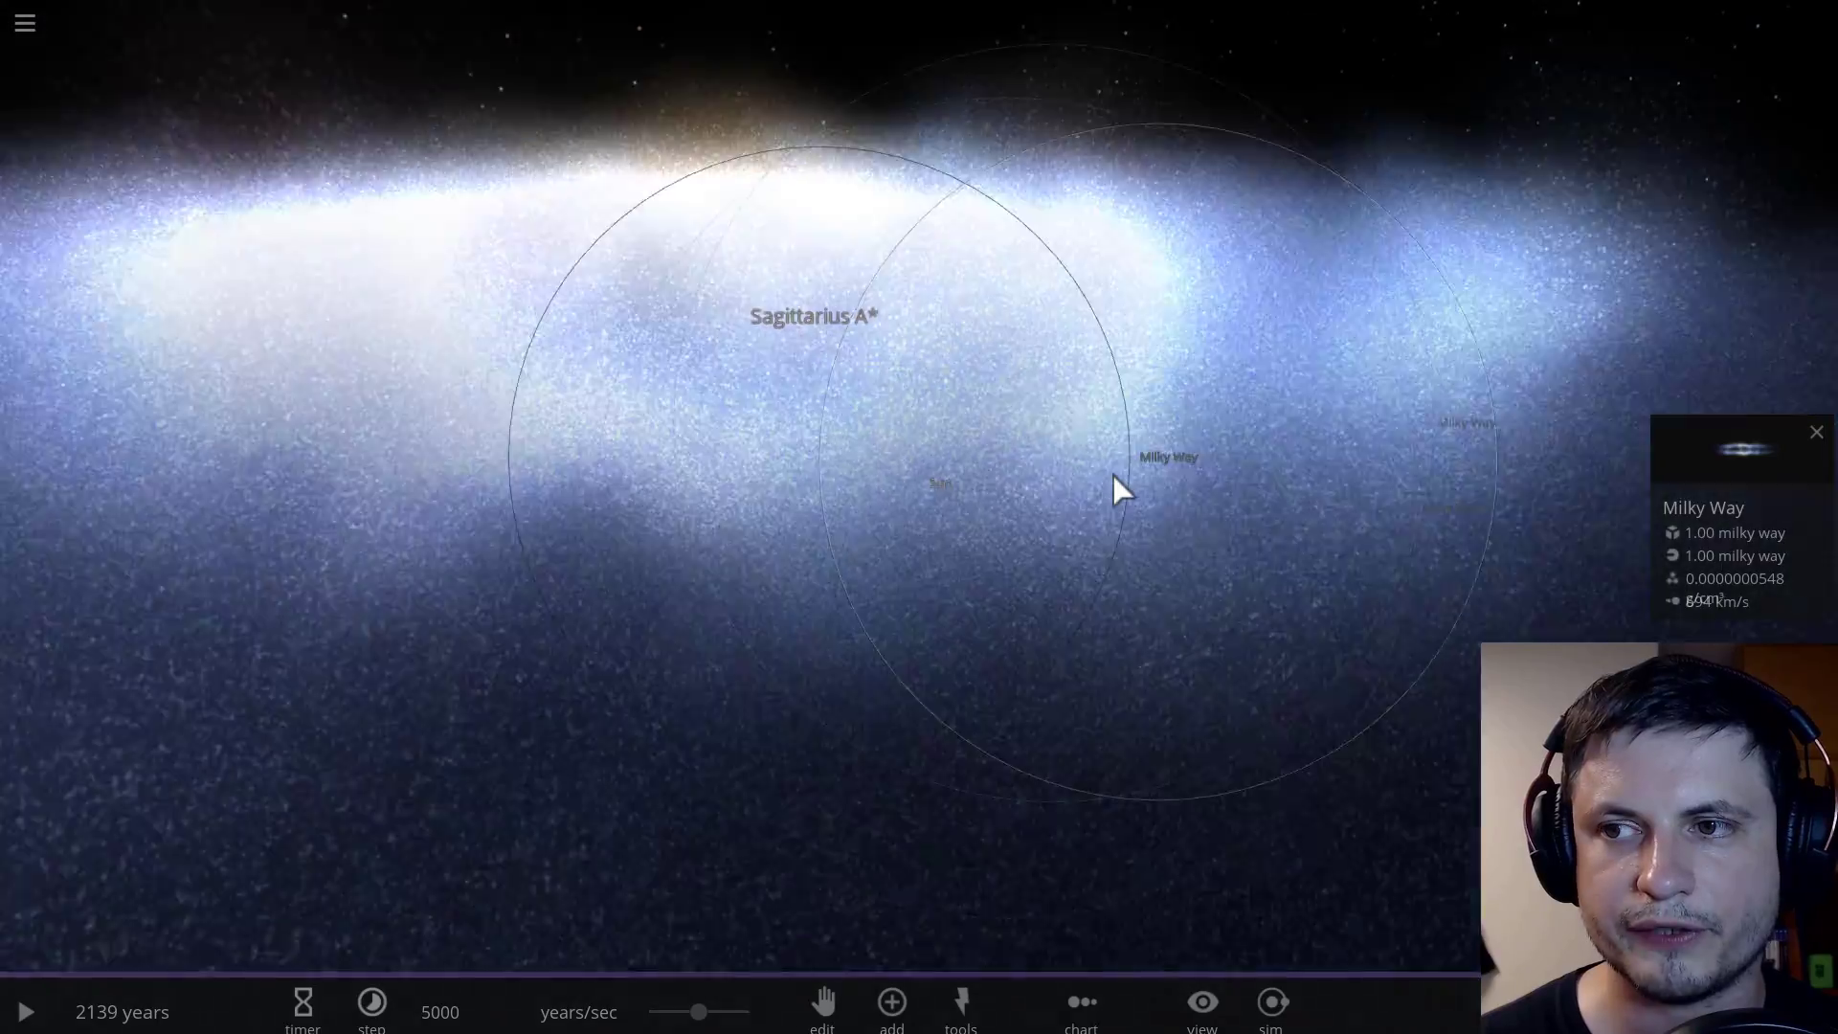
{"action": "scroll", "coordinate": [1113, 474], "scroll_direction": "down", "scroll_amount": 3}
{"action": "left_click_drag", "start_coordinate": [1114, 490], "coordinate": [940, 488]}
{"action": "key", "text": "space"}
{"action": "left_click", "coordinate": [941, 488]}
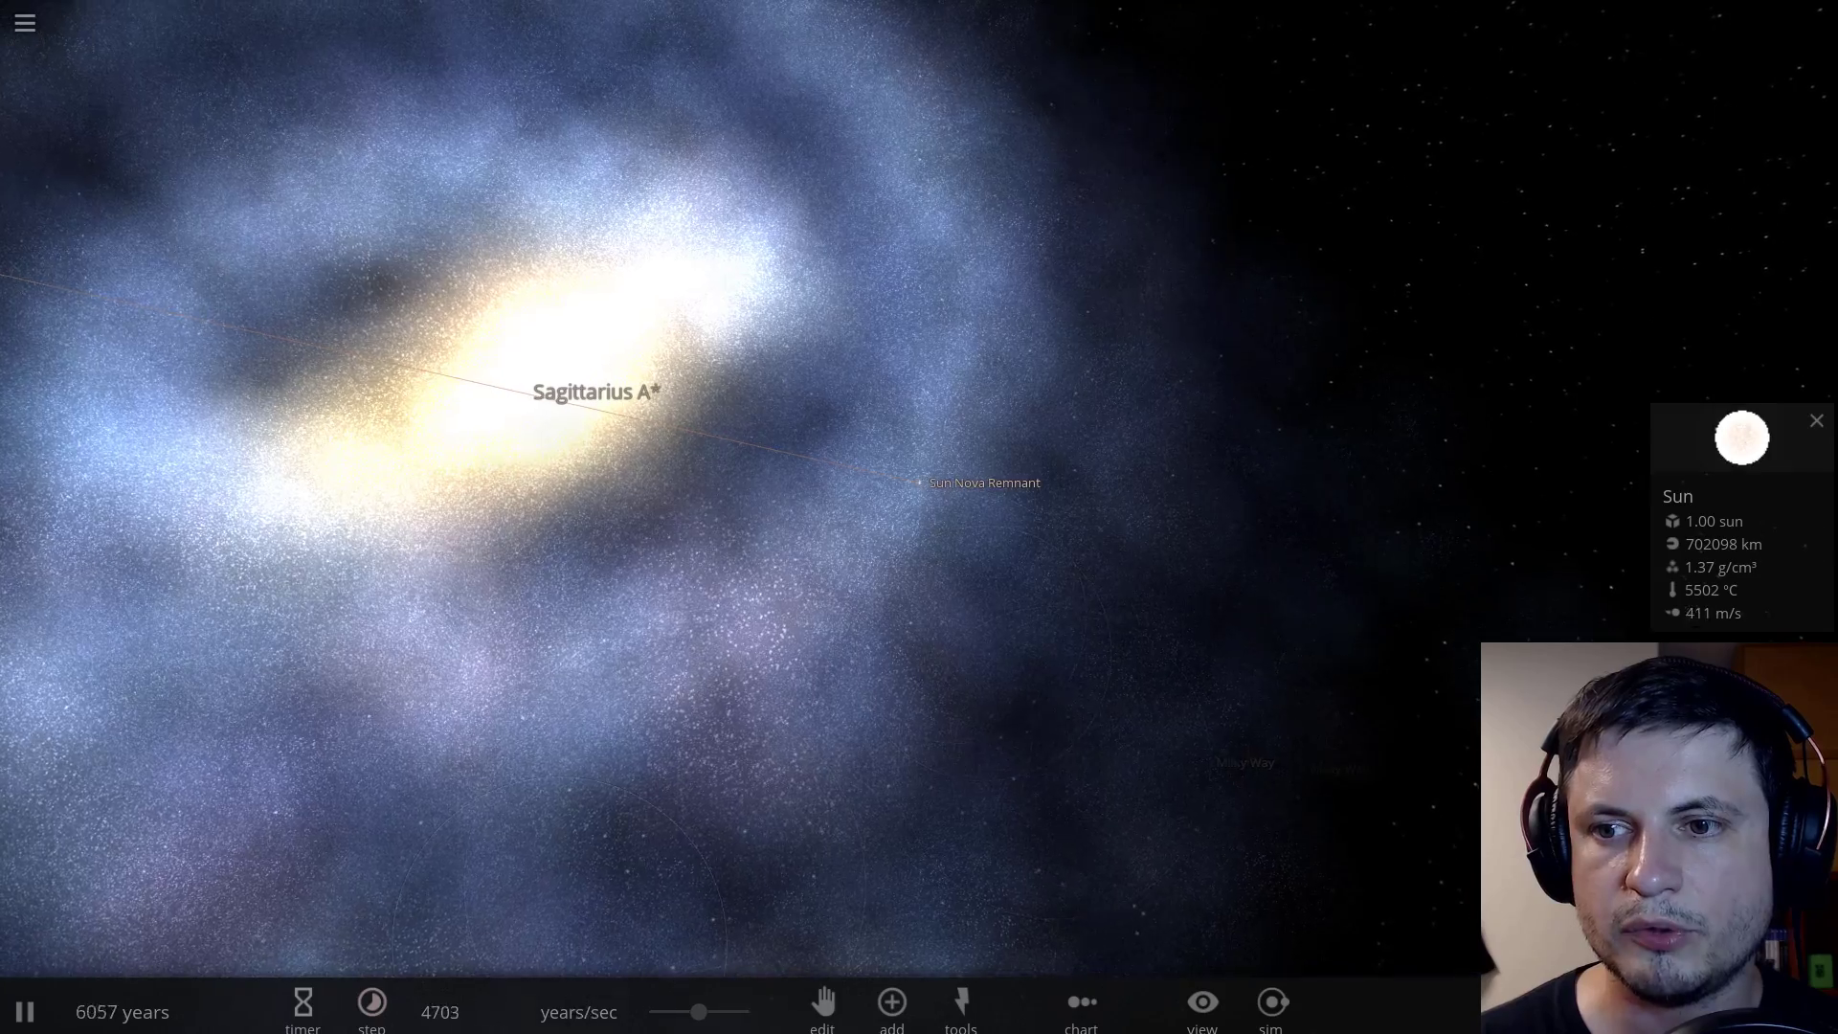
{"action": "left_click_drag", "start_coordinate": [692, 1015], "coordinate": [743, 1011]}
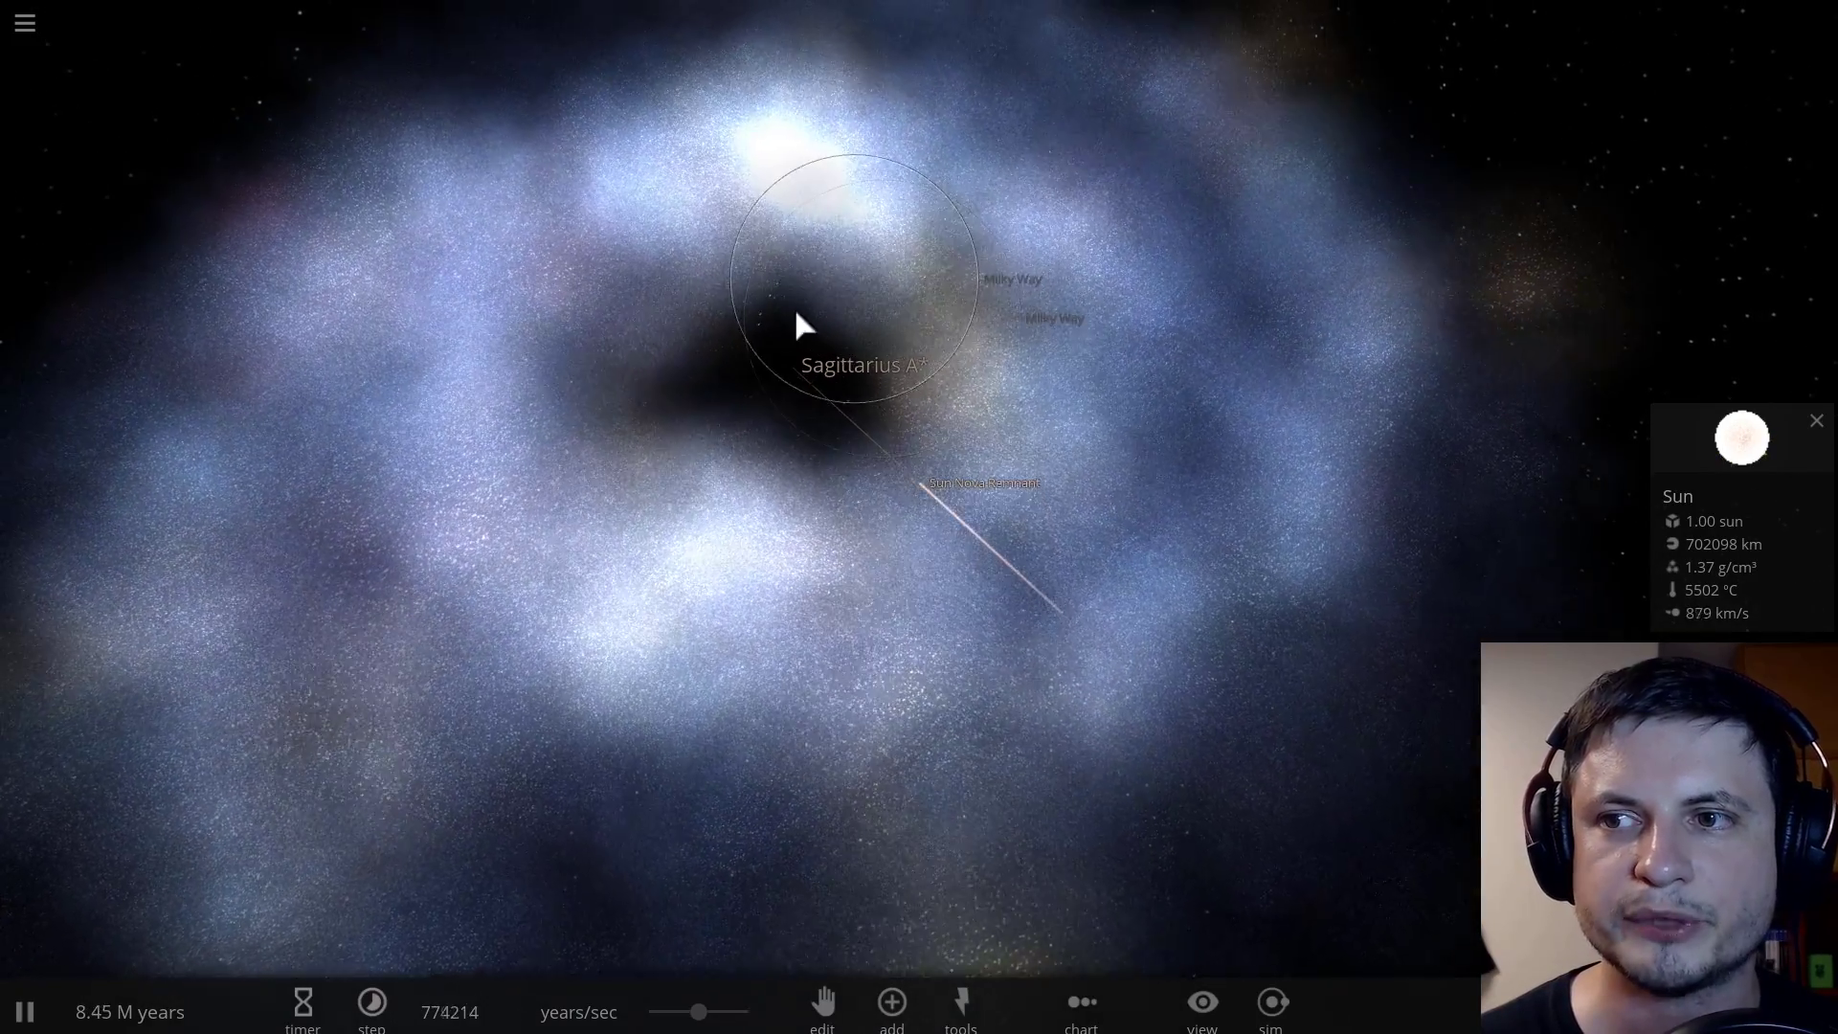
{"action": "key", "text": "space"}
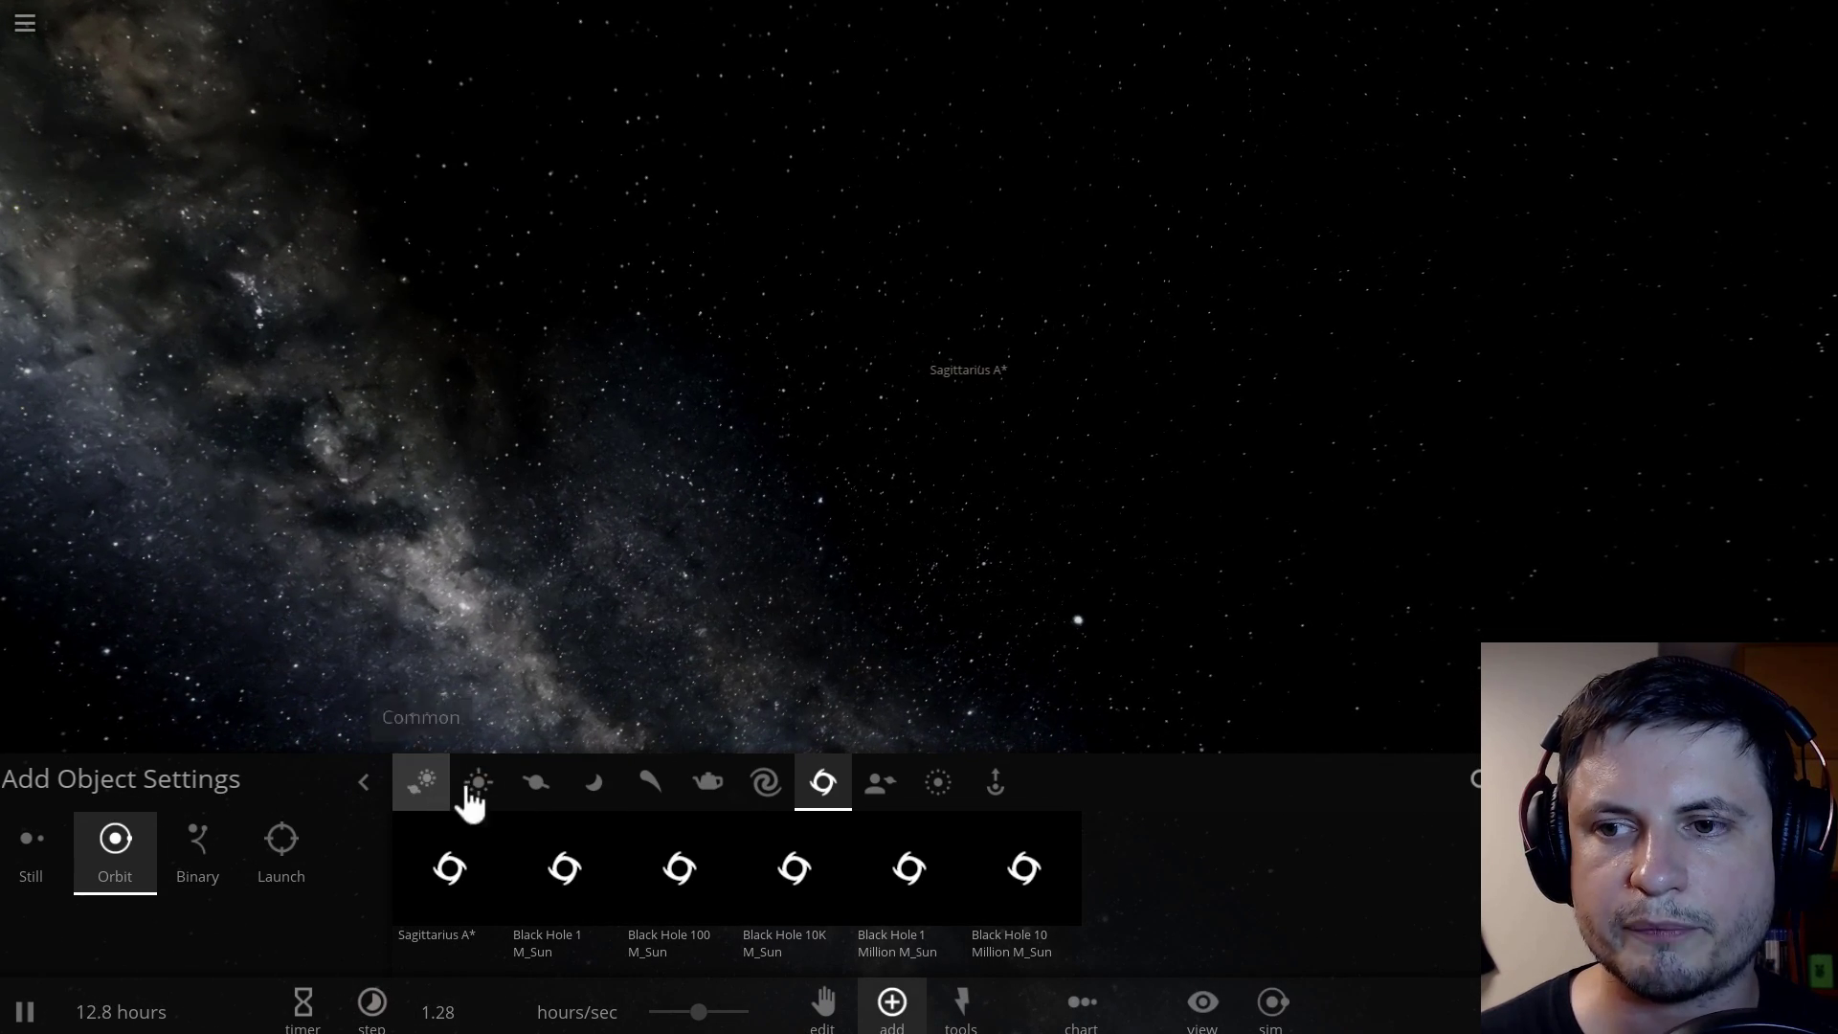
- Add the Sun in orbit around Sagittarius A* at a distance of about 26,400 light years
{"action": "left_click", "coordinate": [479, 783]}
{"action": "left_click", "coordinate": [679, 868]}
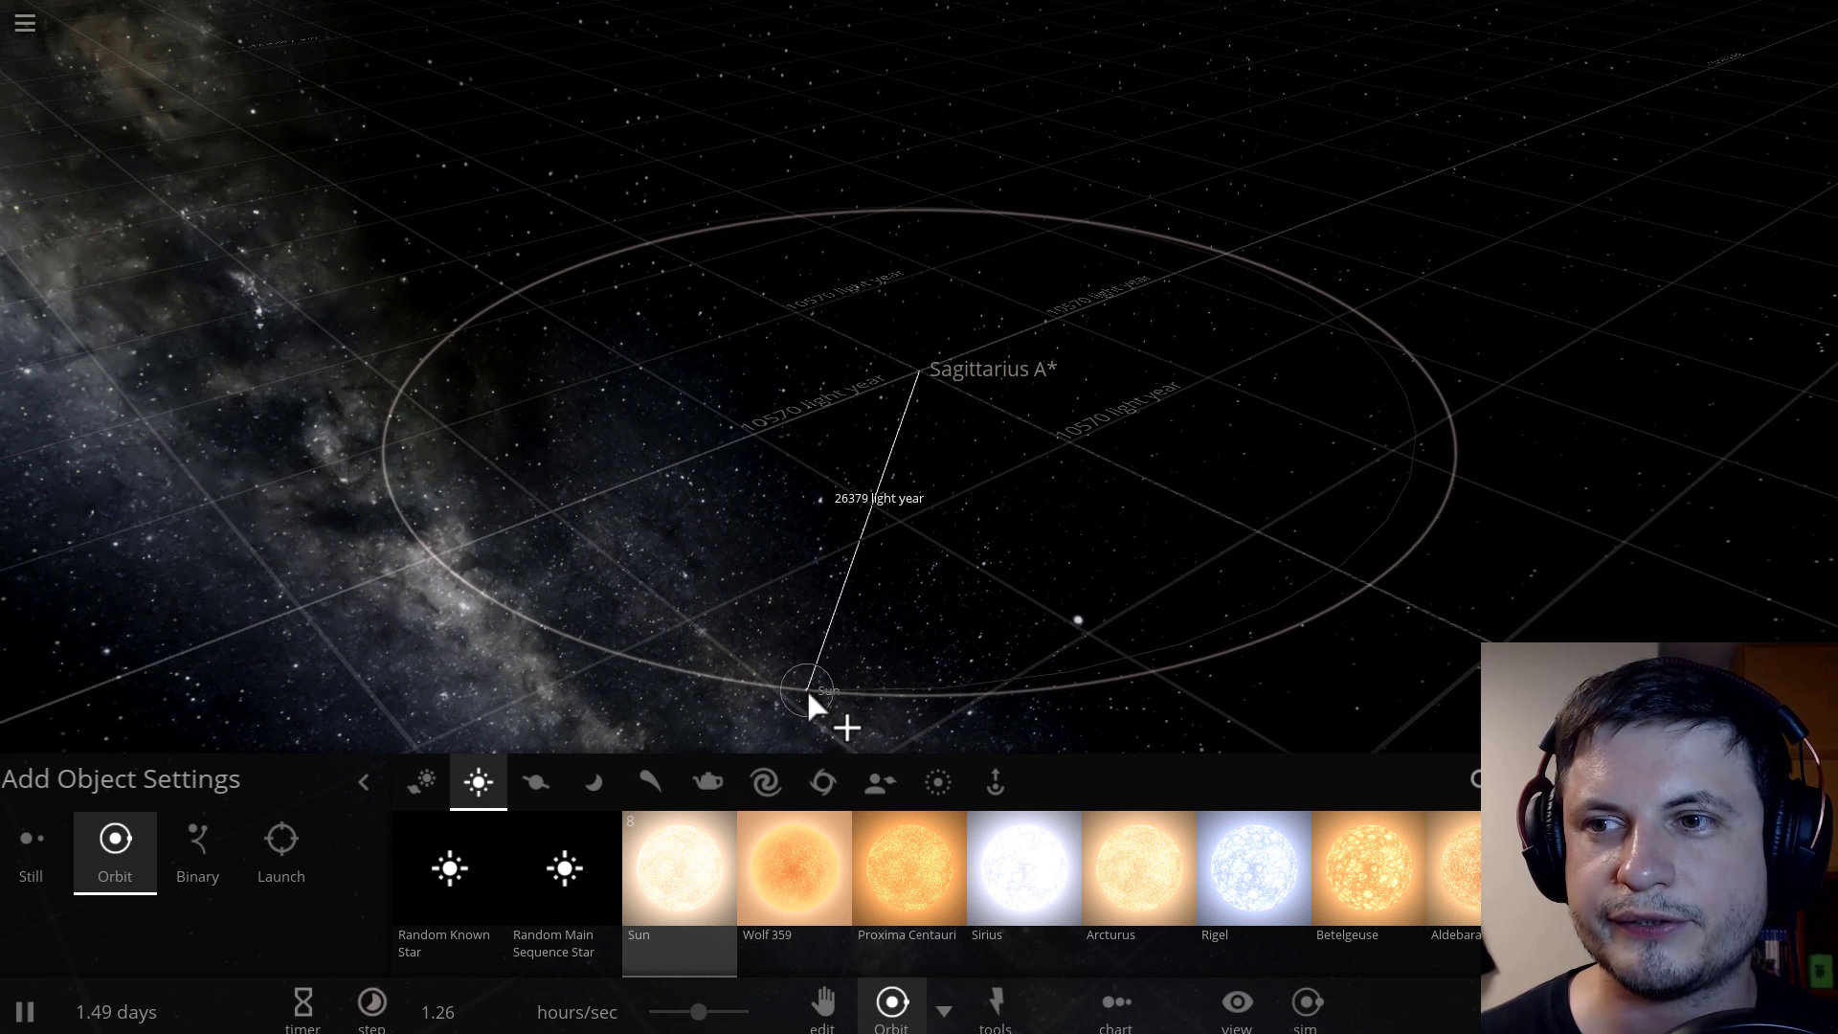
{"action": "left_click", "coordinate": [807, 701]}
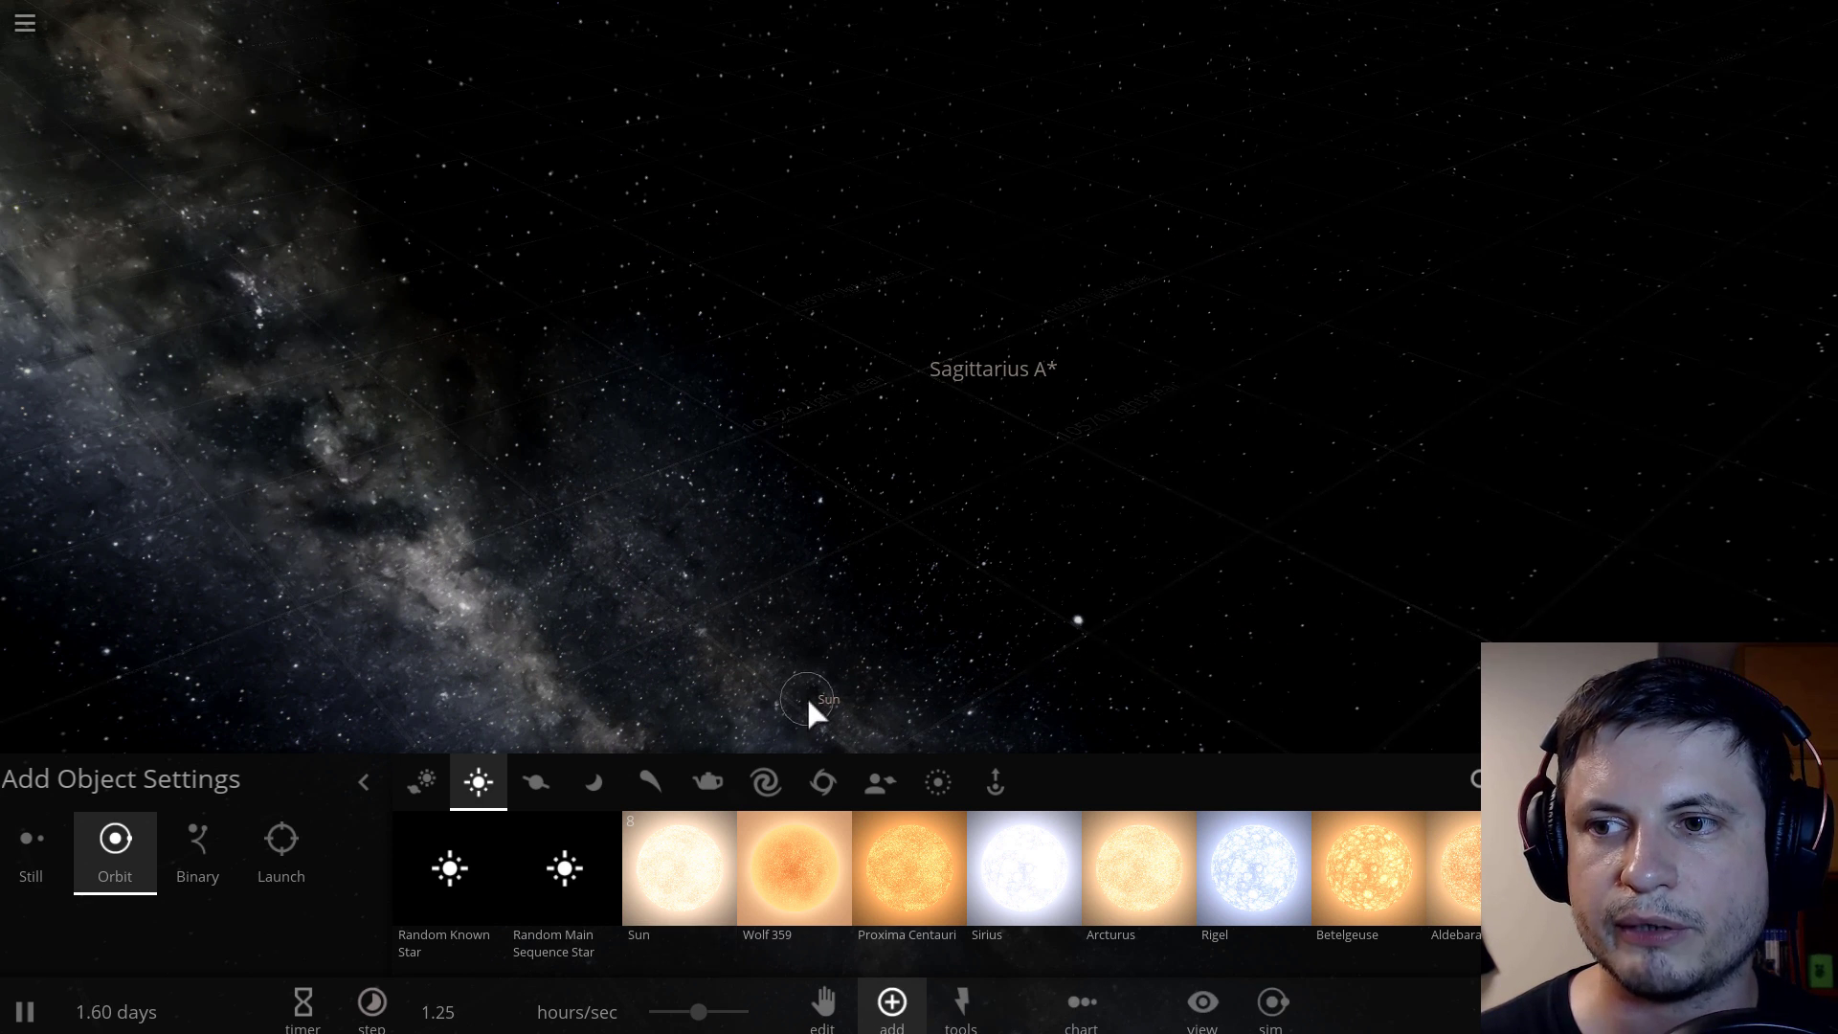
{"action": "left_click_drag", "start_coordinate": [921, 647], "coordinate": [824, 497]}
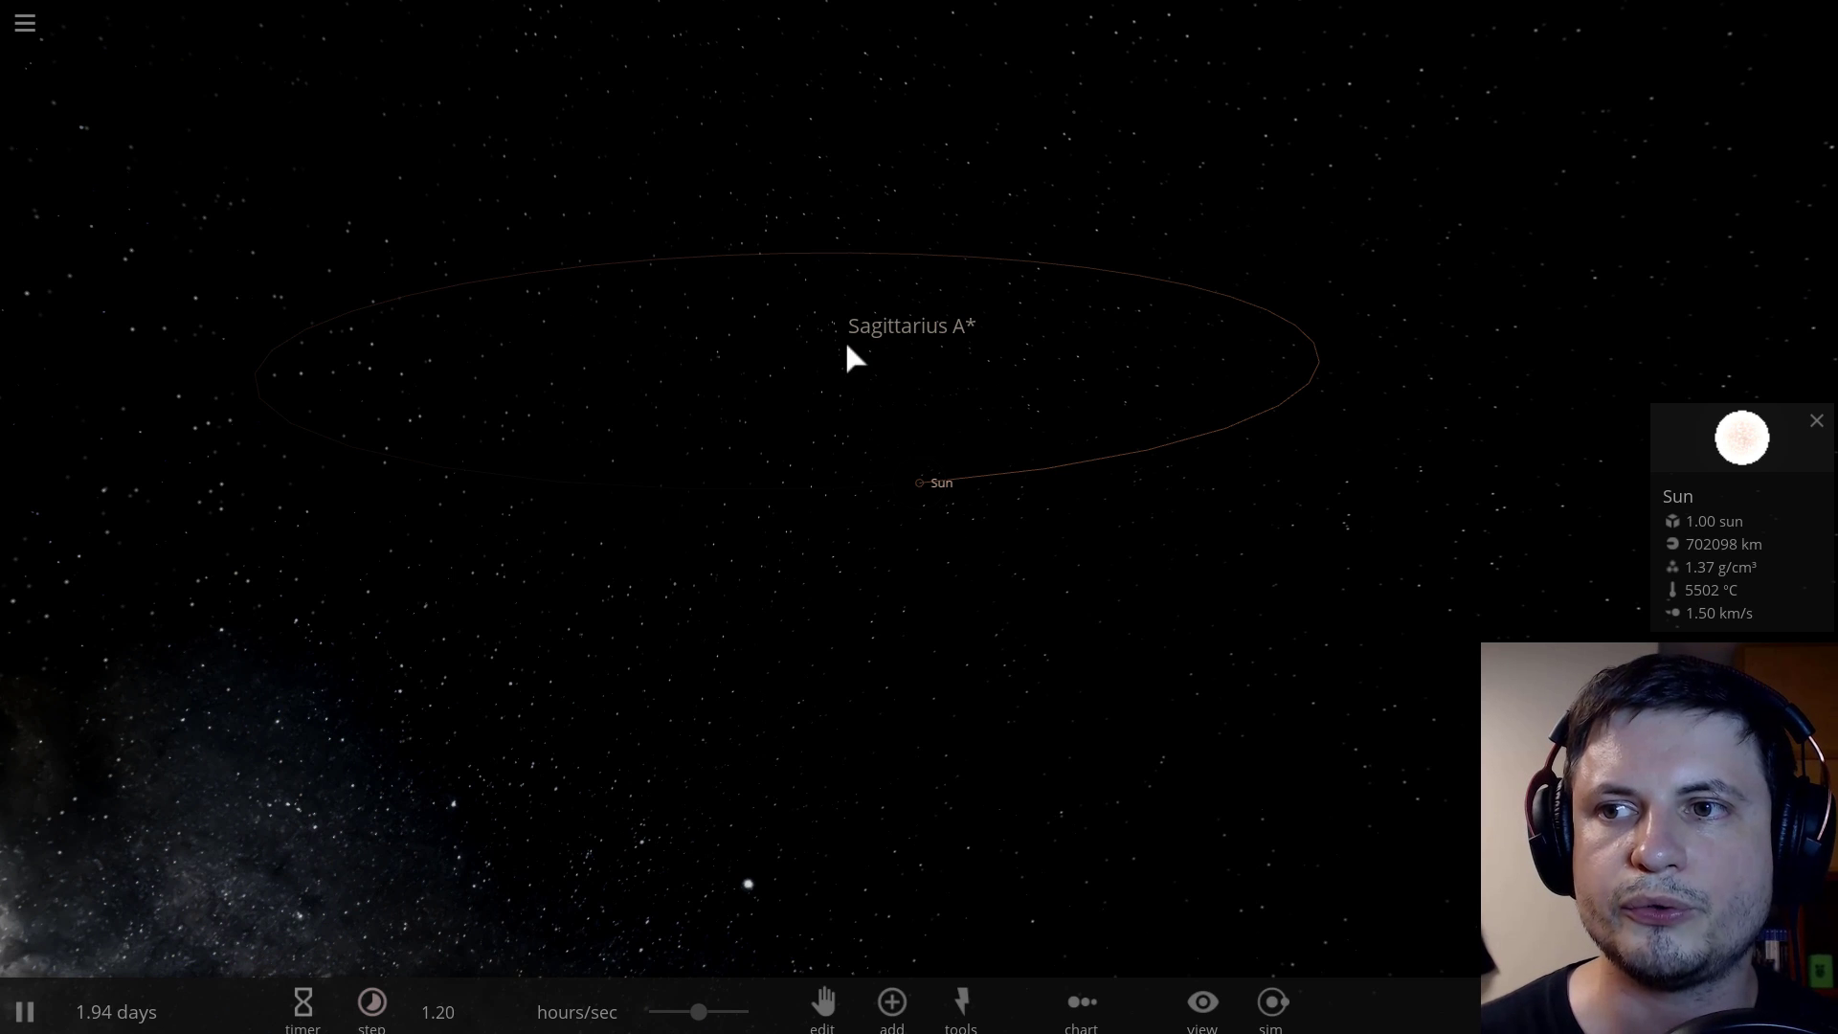
{"action": "scroll", "coordinate": [944, 482], "scroll_direction": "up", "scroll_amount": 2}
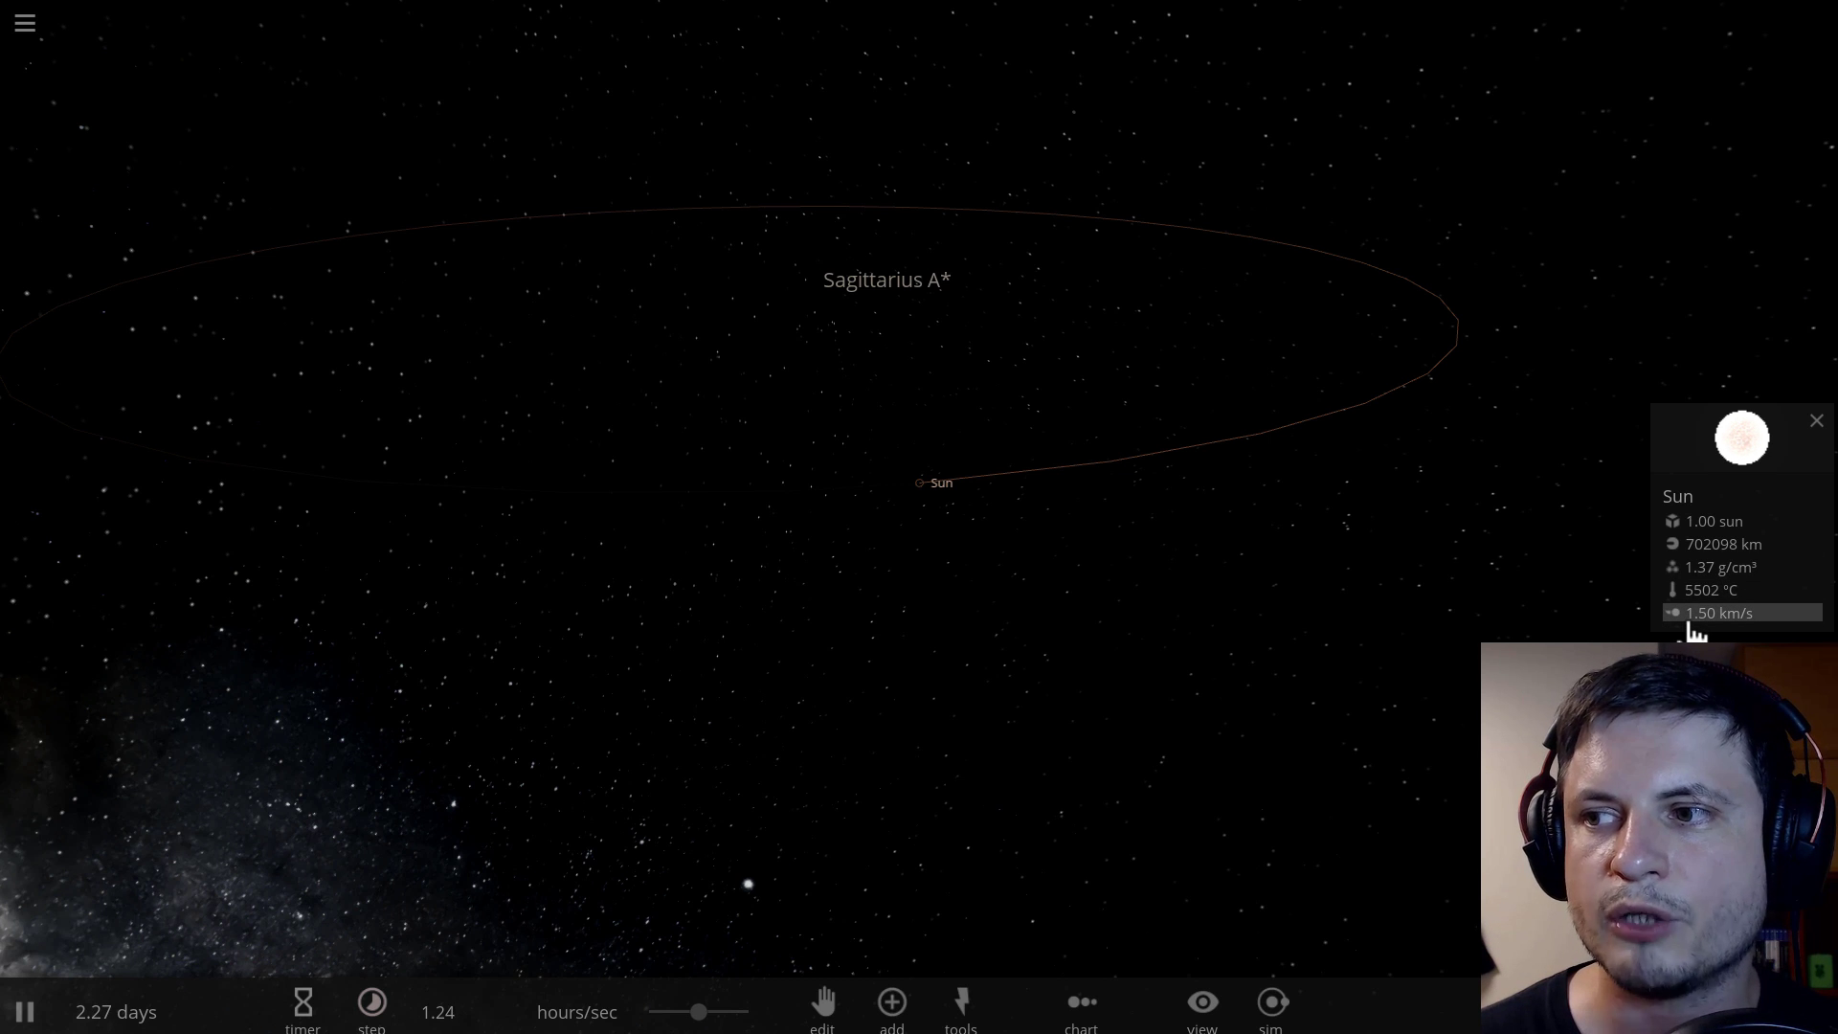
- Examine the Sun's speed, orbital elements and overview properties, and view its path relative to Sagittarius A*
{"action": "left_click", "coordinate": [1712, 448]}
{"action": "left_click", "coordinate": [1457, 350]}
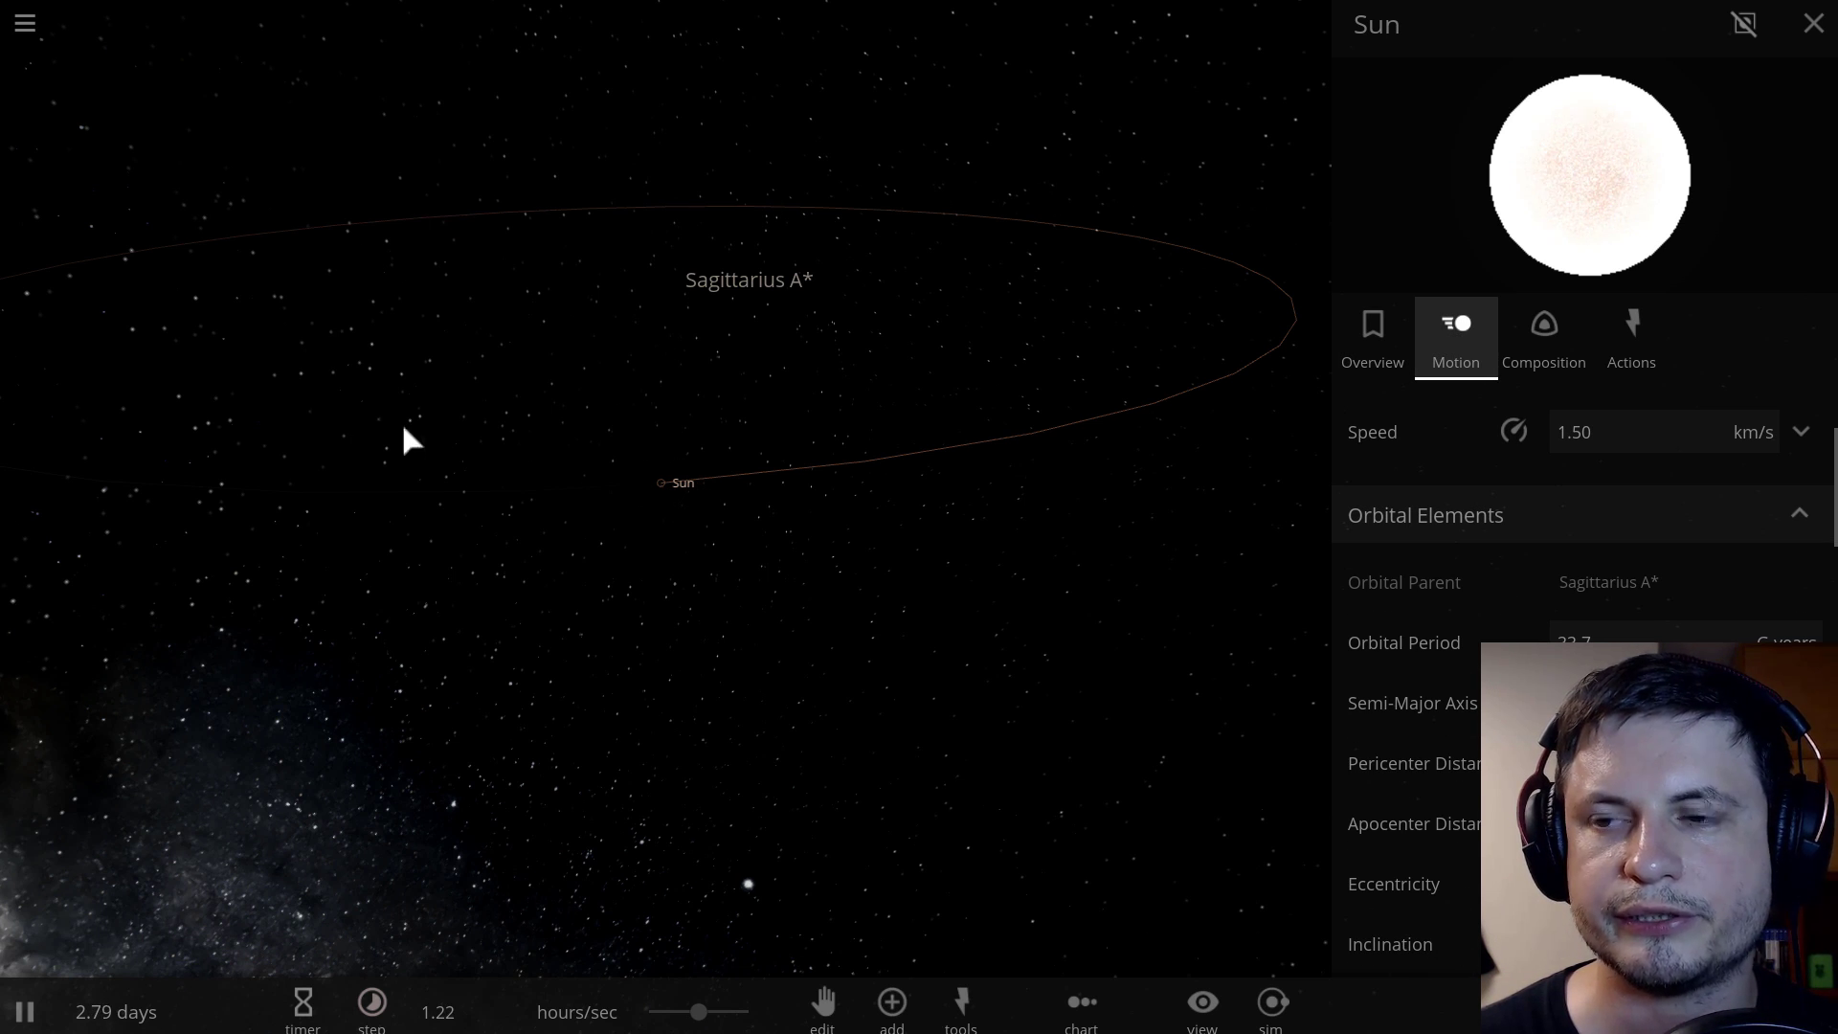
{"action": "scroll", "coordinate": [1352, 579], "scroll_direction": "down", "scroll_amount": 2}
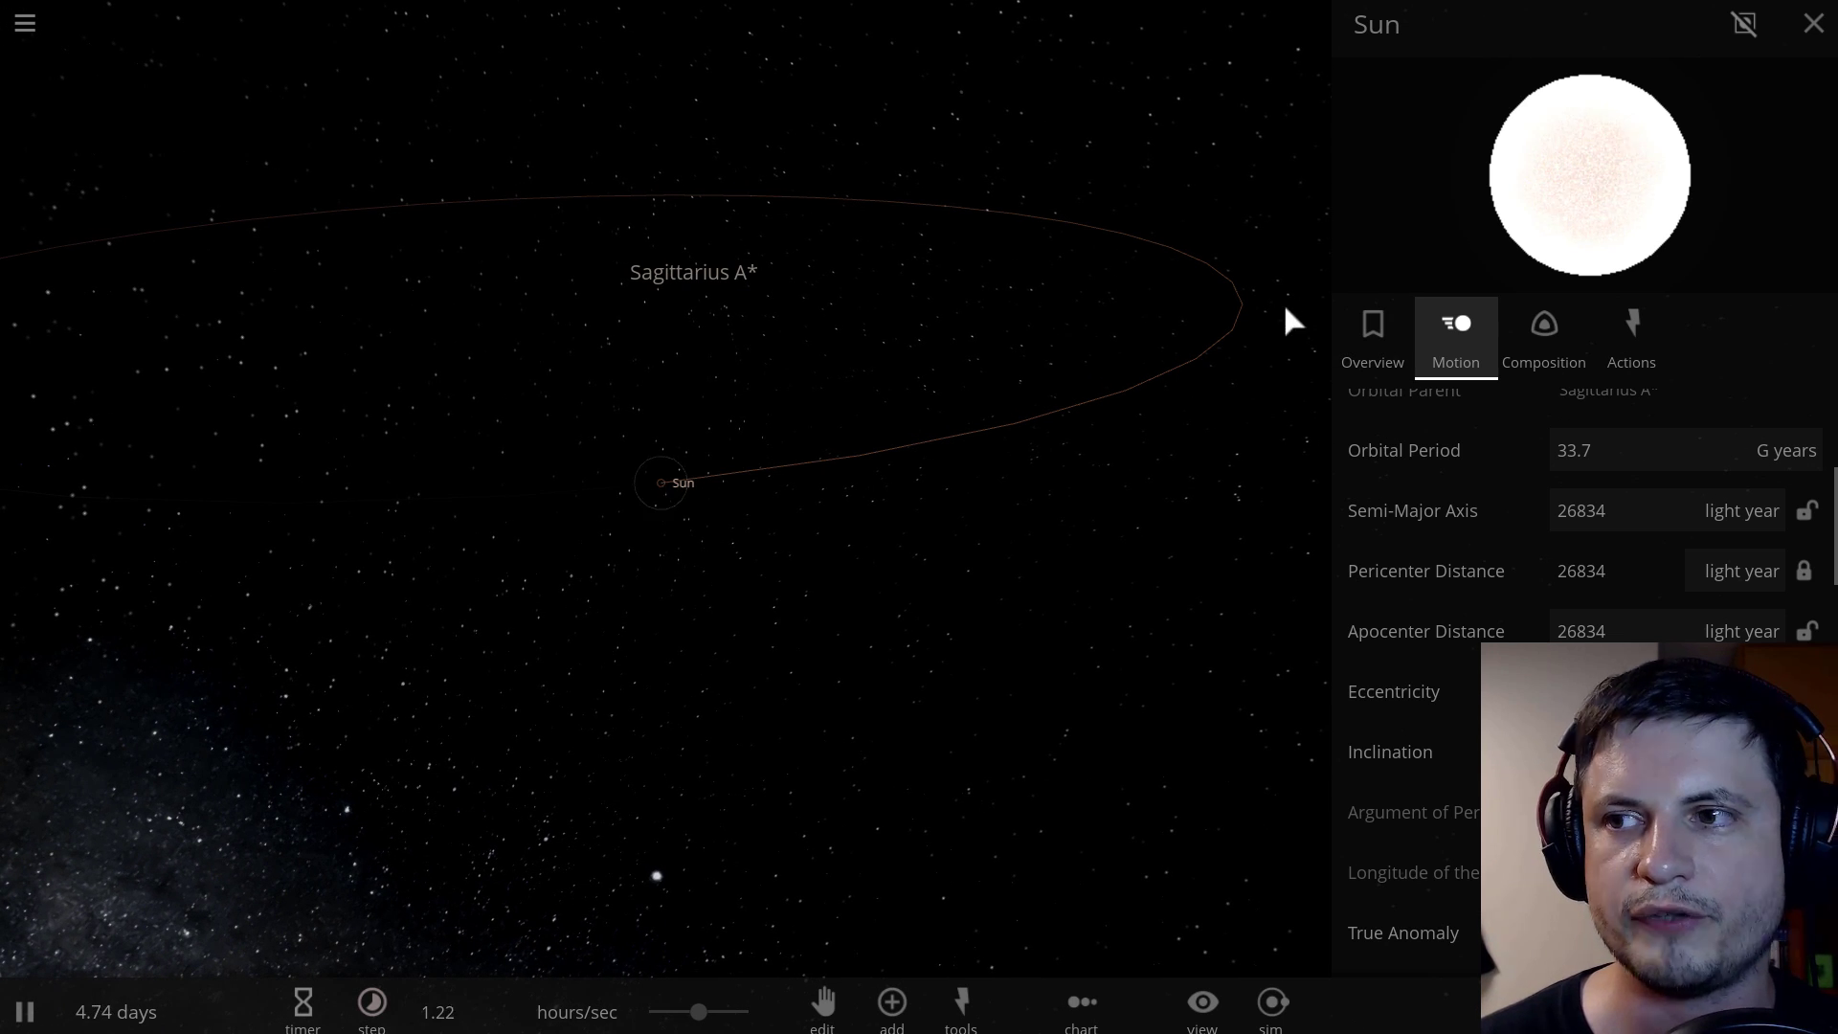
{"action": "left_click", "coordinate": [1372, 354]}
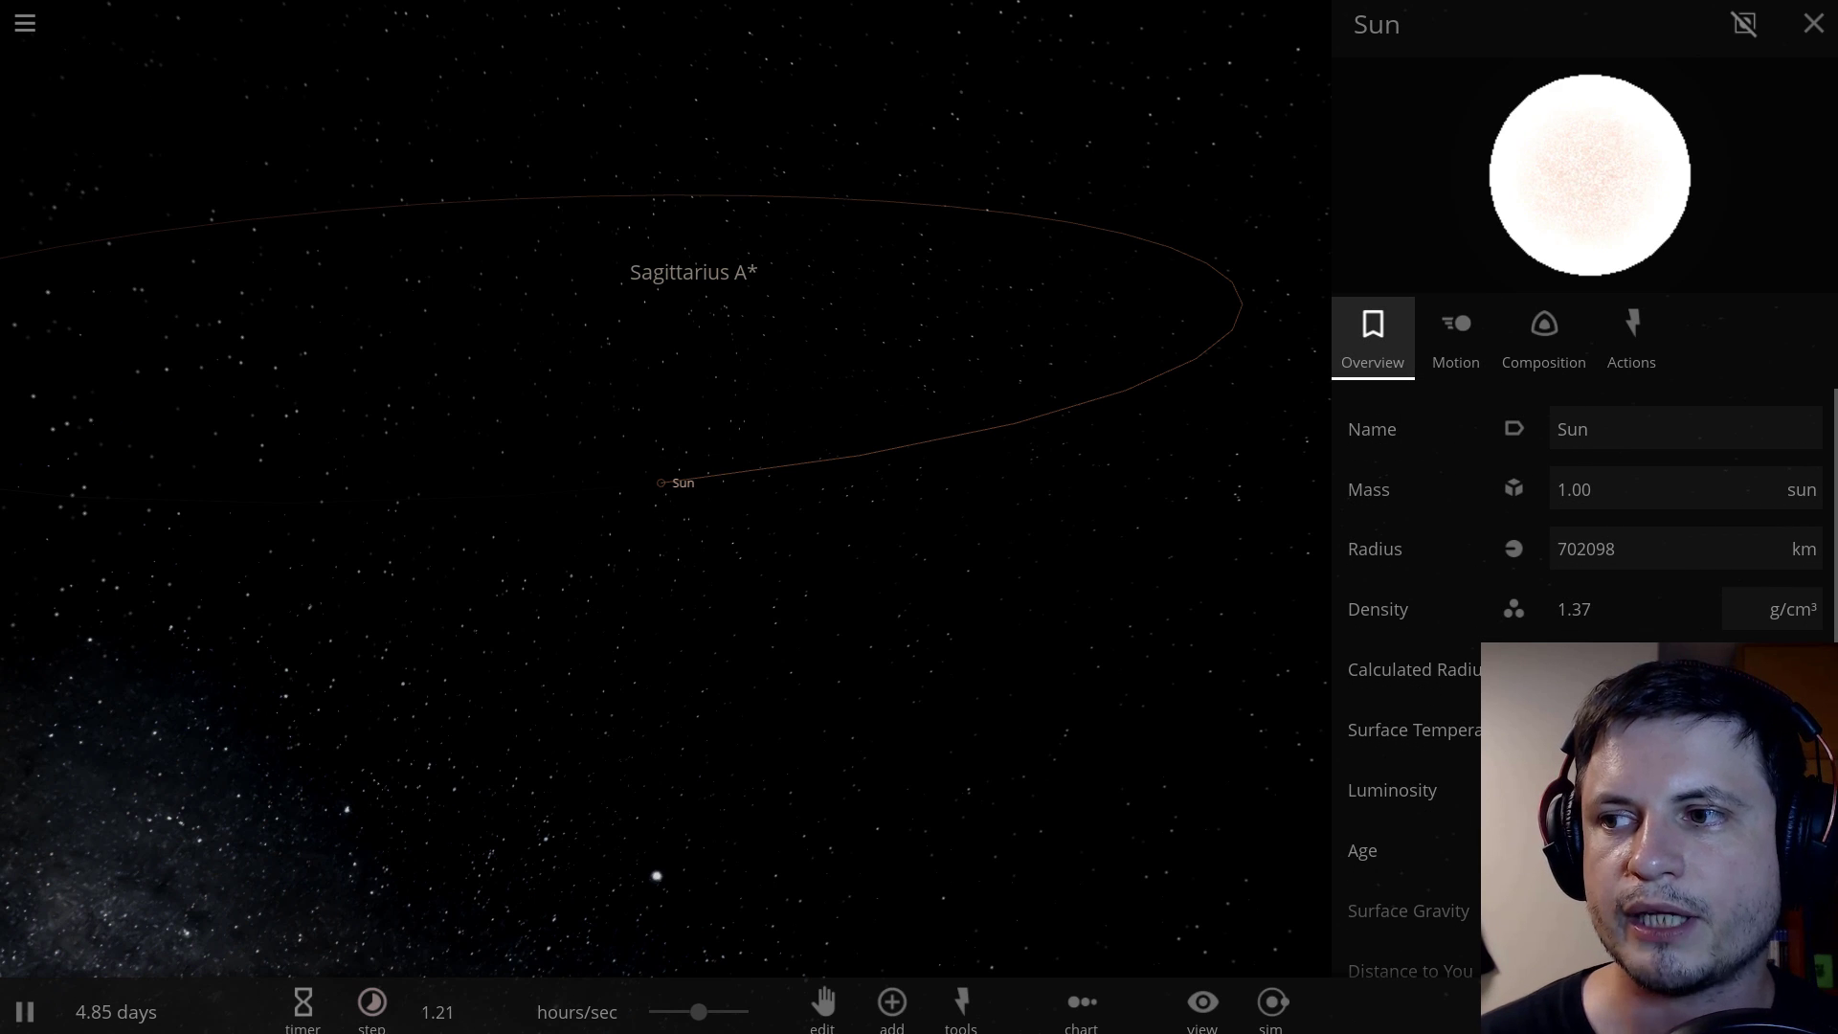
{"action": "scroll", "coordinate": [1684, 591], "scroll_direction": "down", "scroll_amount": 4}
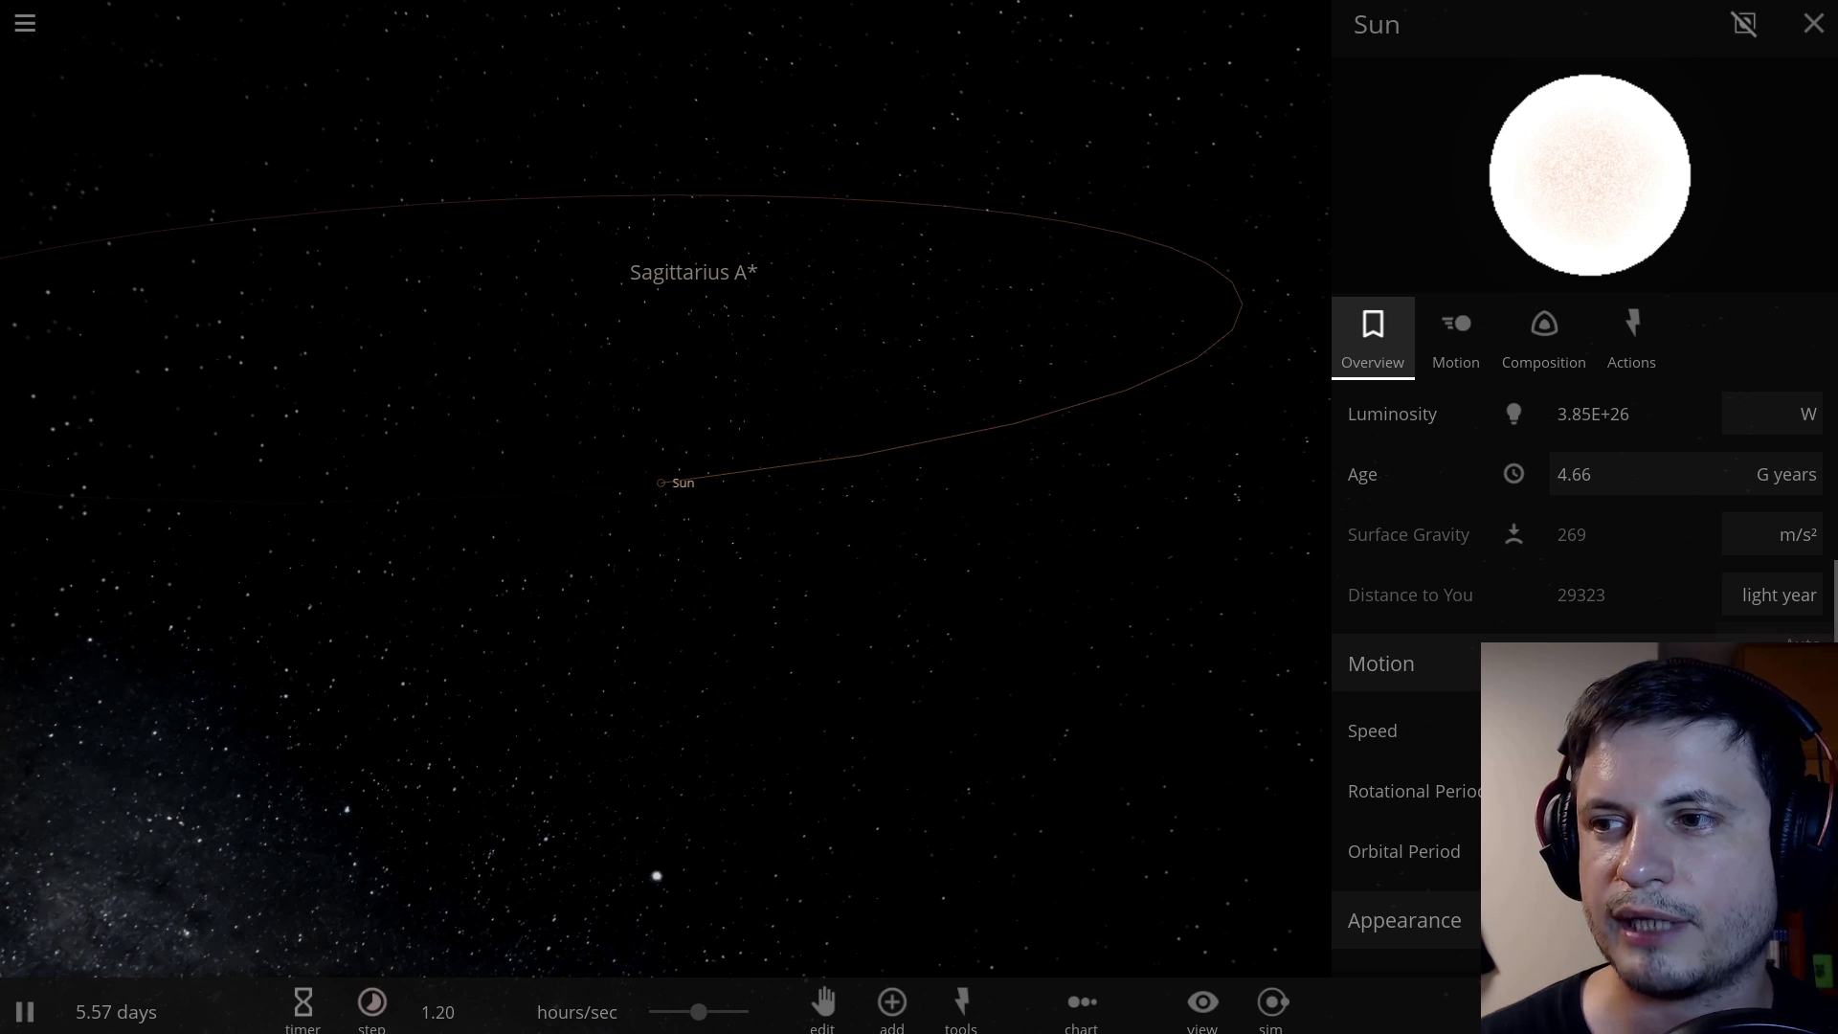
{"action": "mouse_move", "coordinate": [1372, 730]}
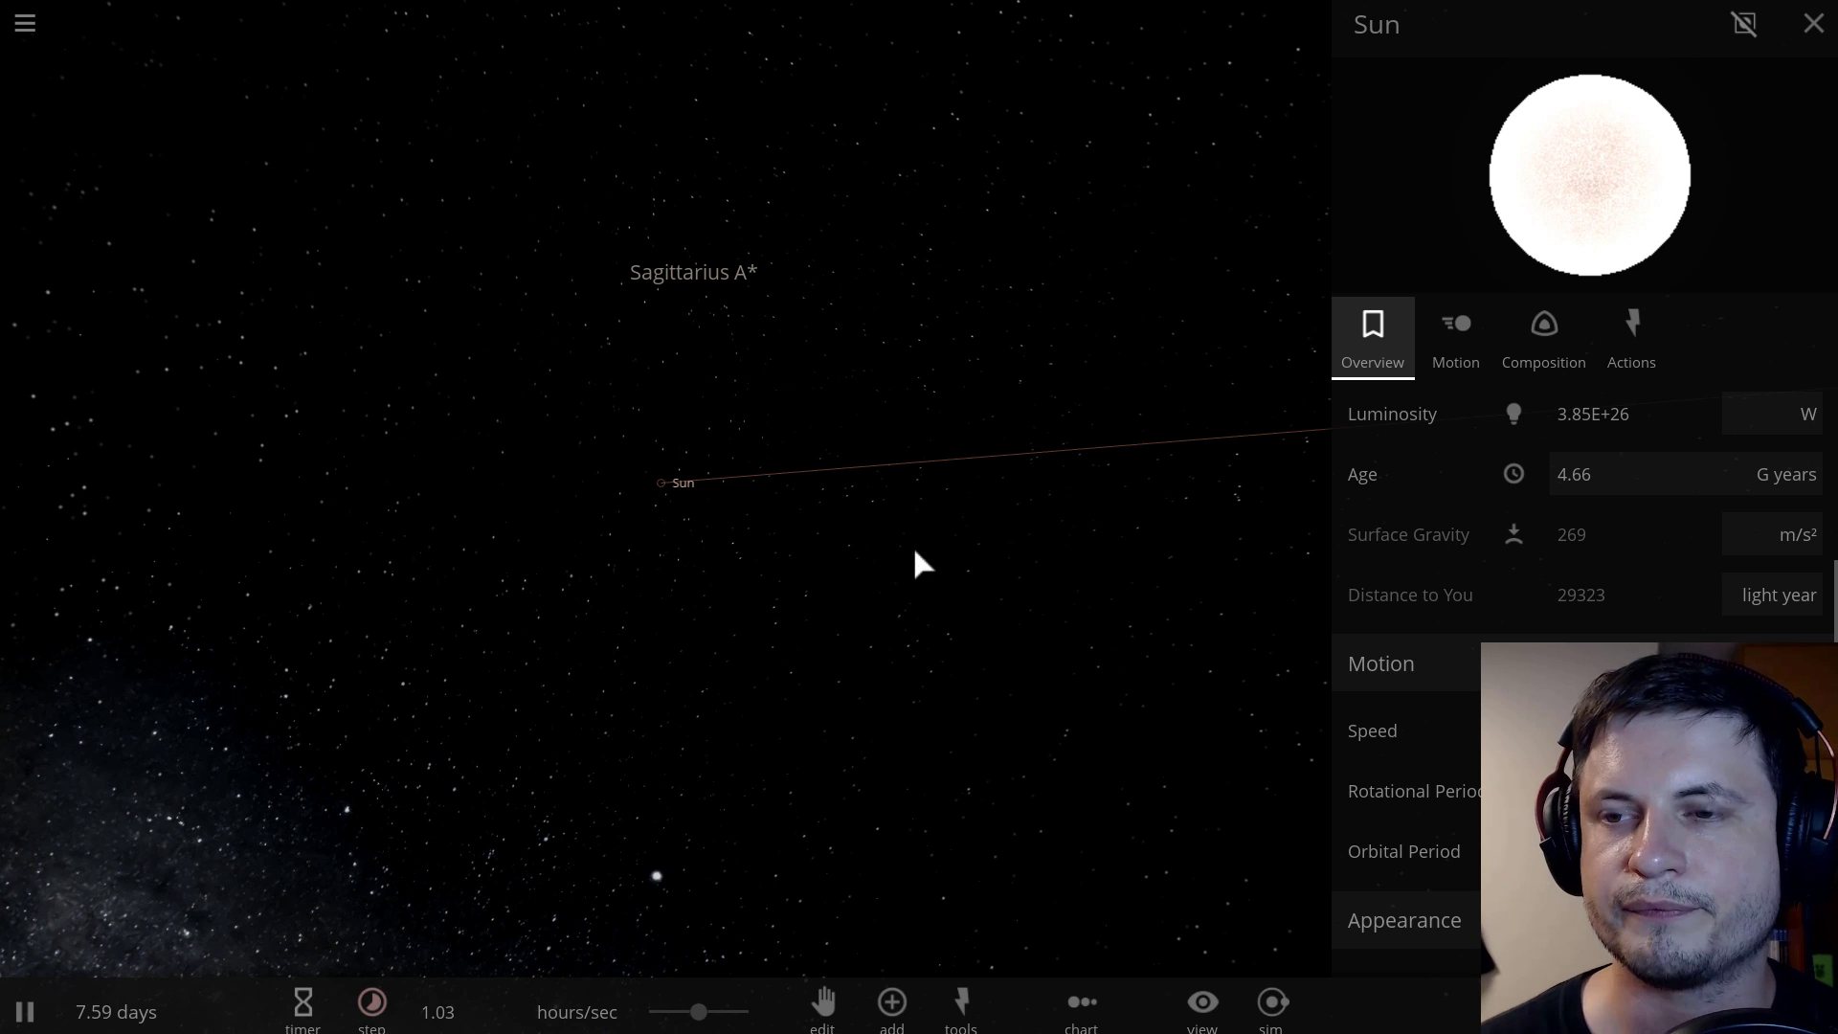
{"action": "scroll", "coordinate": [900, 561], "scroll_direction": "down", "scroll_amount": 3}
{"action": "scroll", "coordinate": [824, 569], "scroll_direction": "down", "scroll_amount": 3}
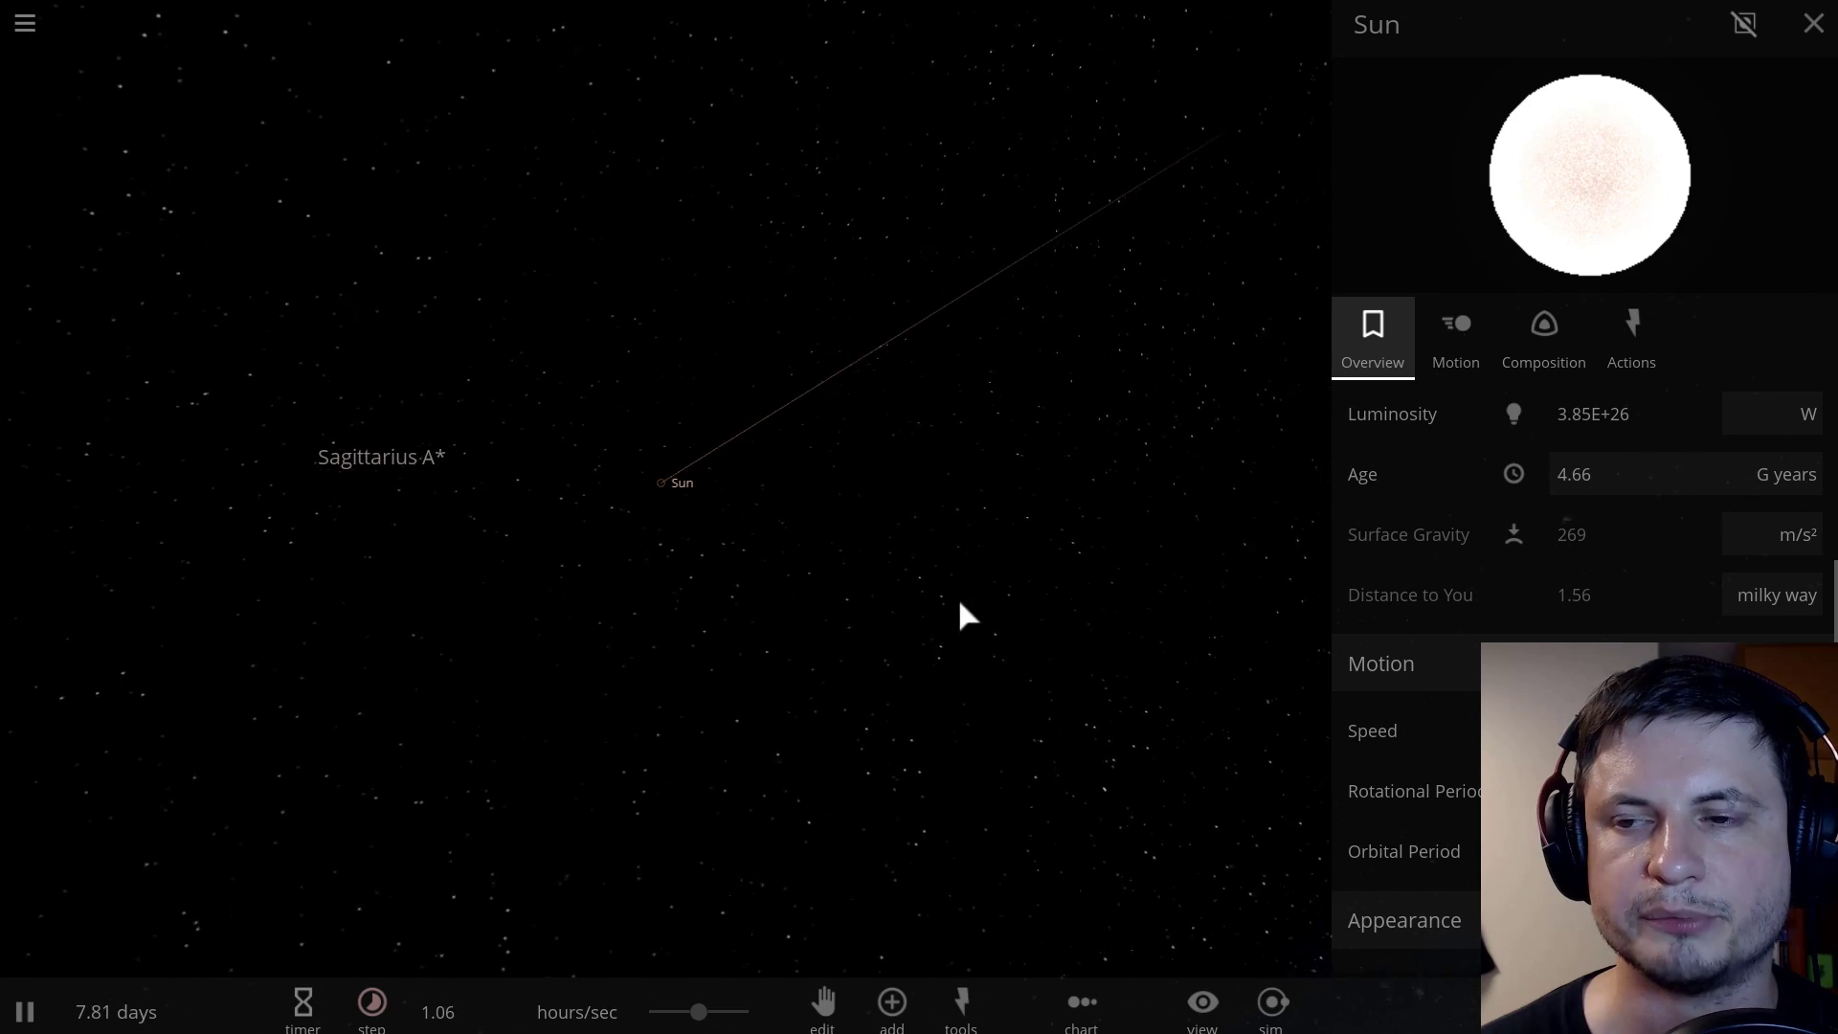
{"action": "scroll", "coordinate": [706, 580], "scroll_direction": "up", "scroll_amount": 3}
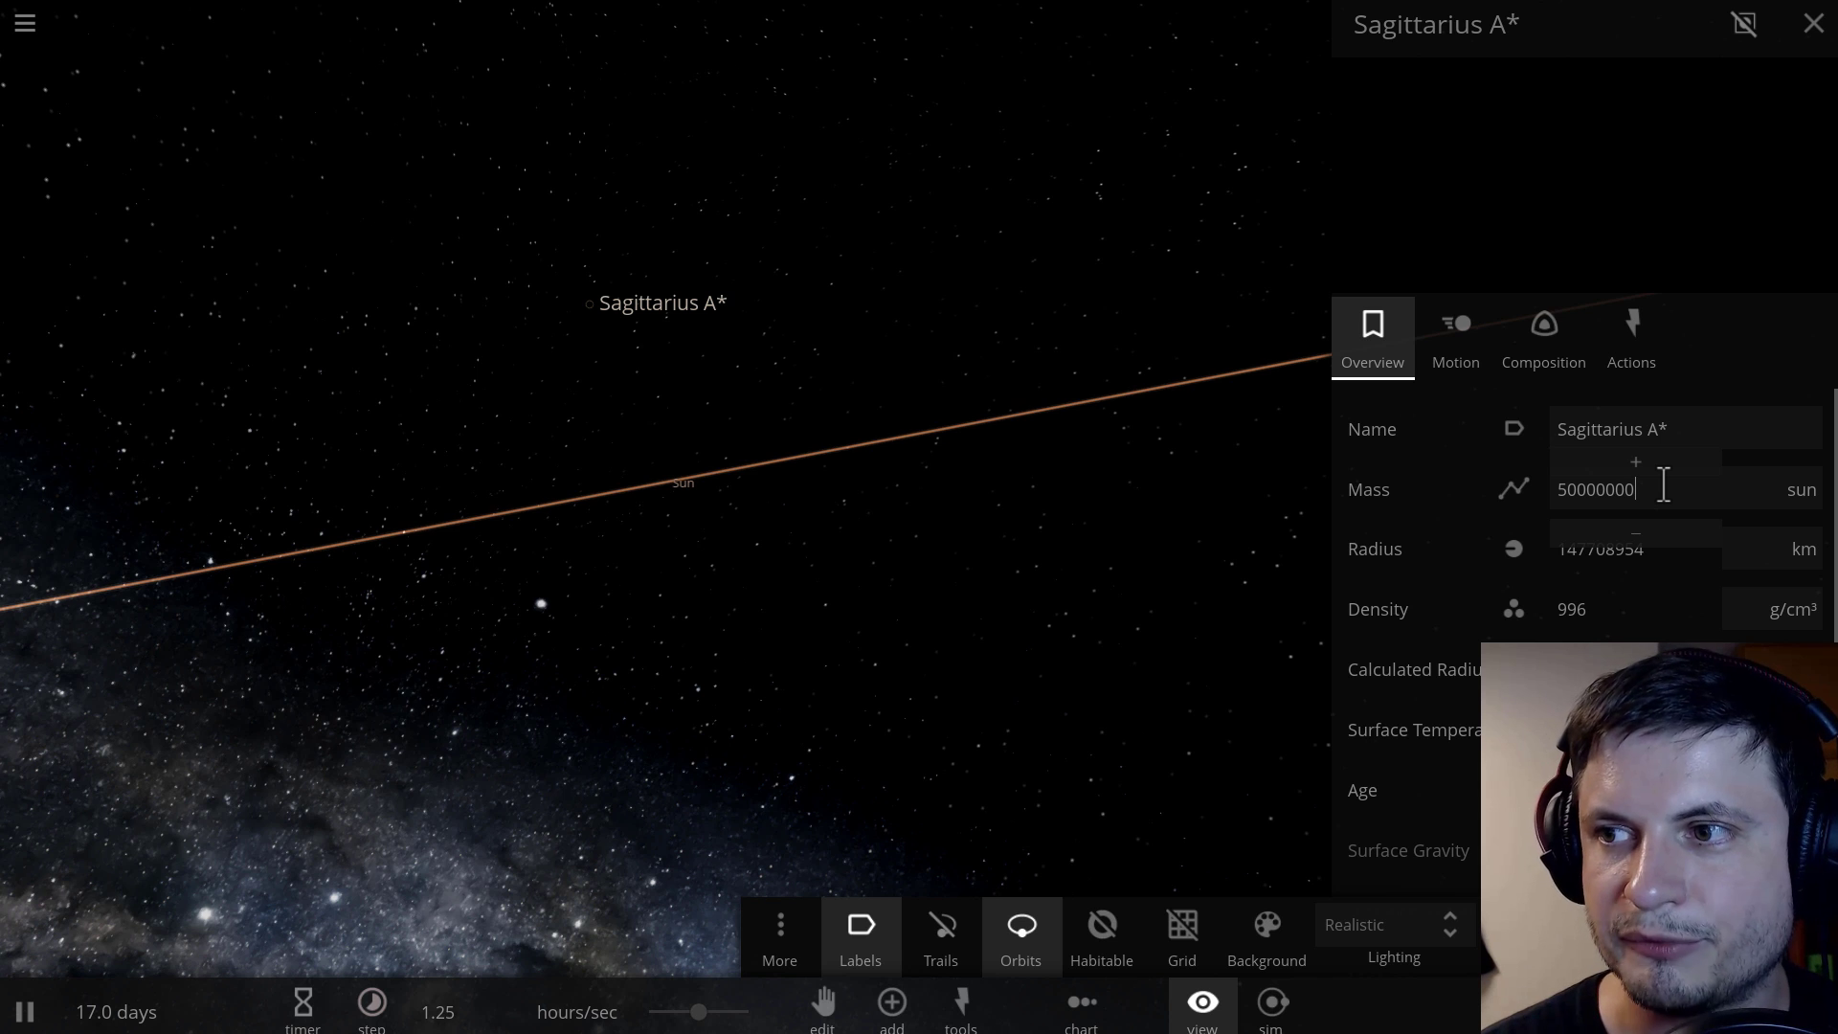
- Try a mass of 500000000 suns for Sagittarius A* and replace it with 0.2 milky way
{"action": "key", "text": "Return"}
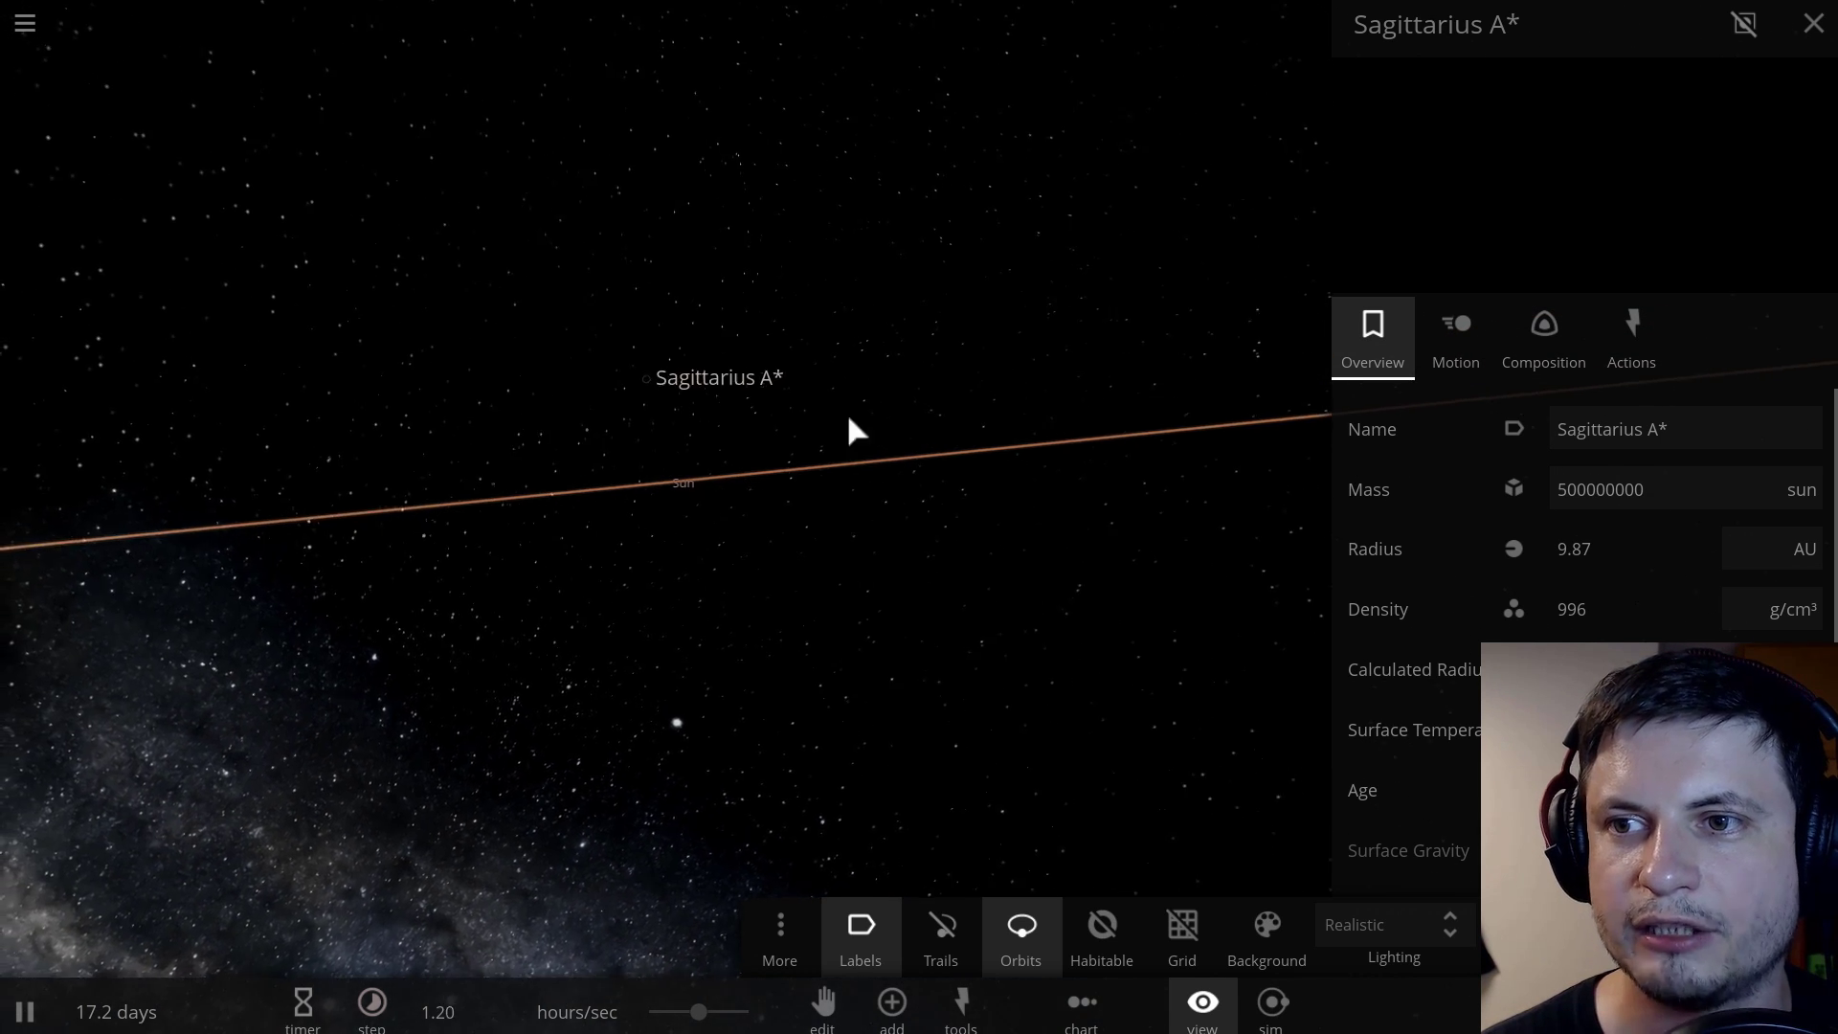
{"action": "left_click_drag", "start_coordinate": [903, 427], "coordinate": [669, 365]}
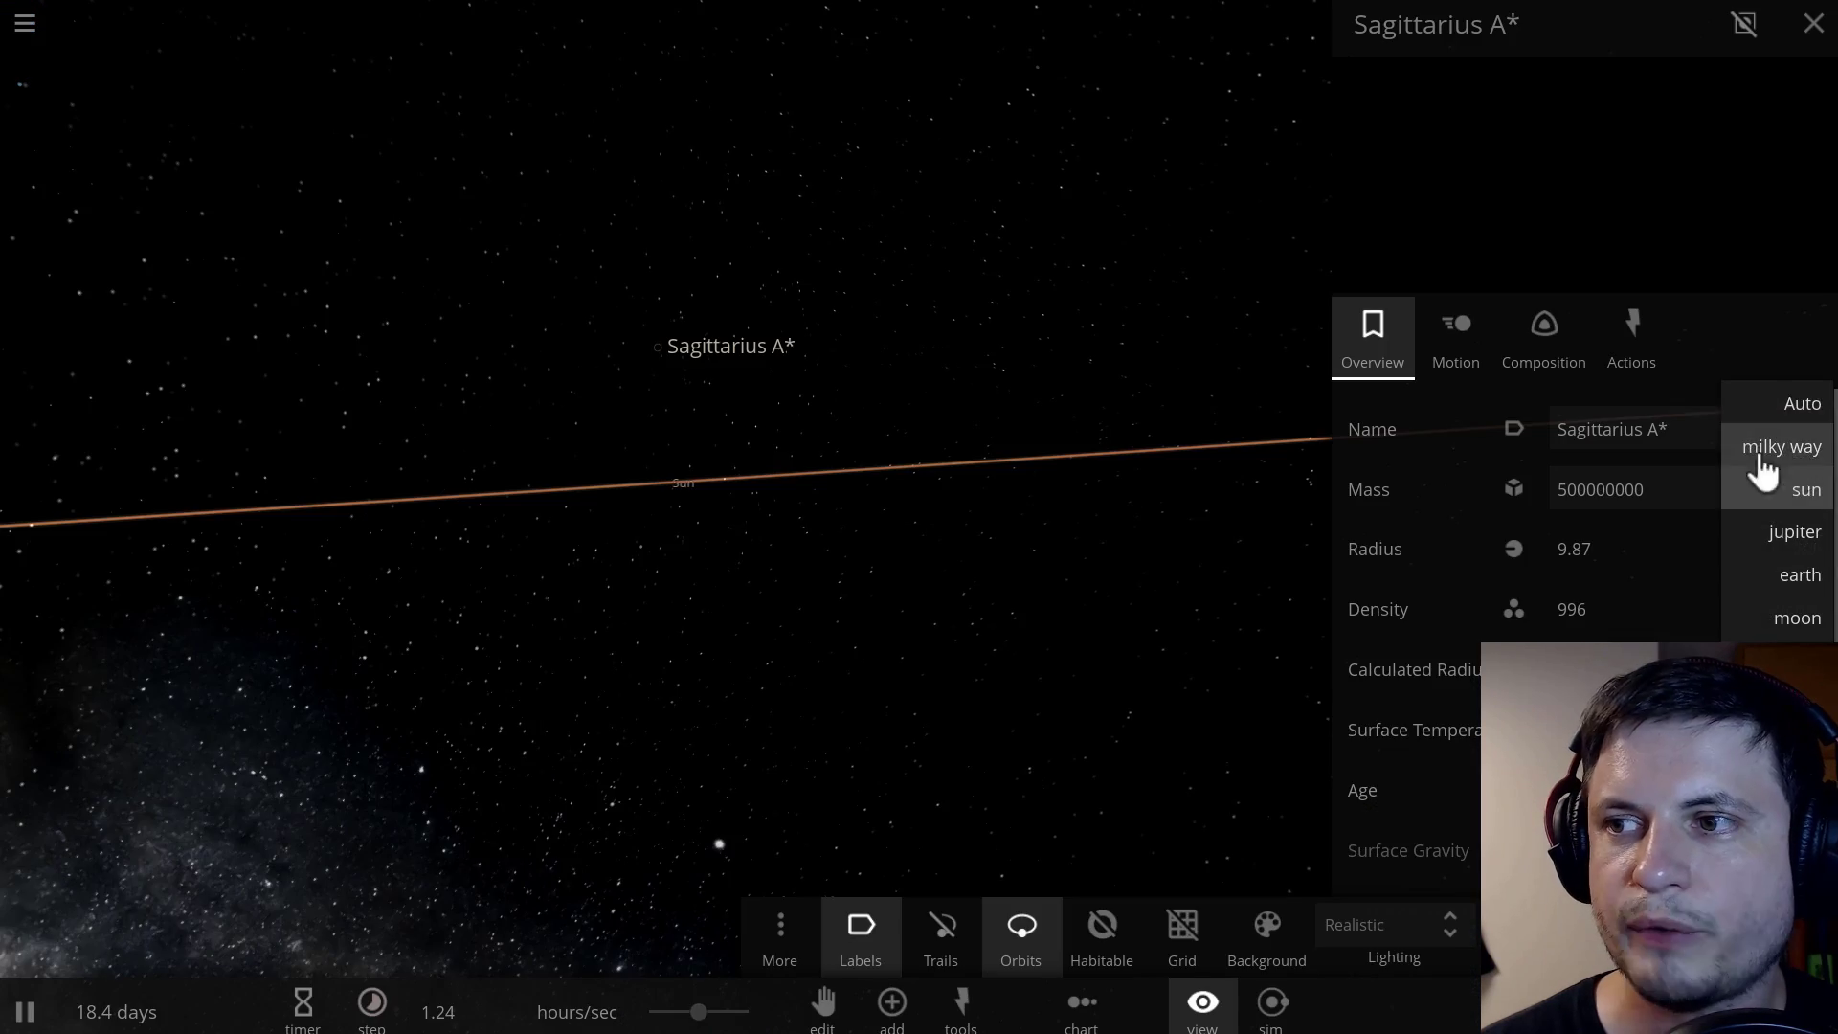
{"action": "left_click", "coordinate": [1791, 448]}
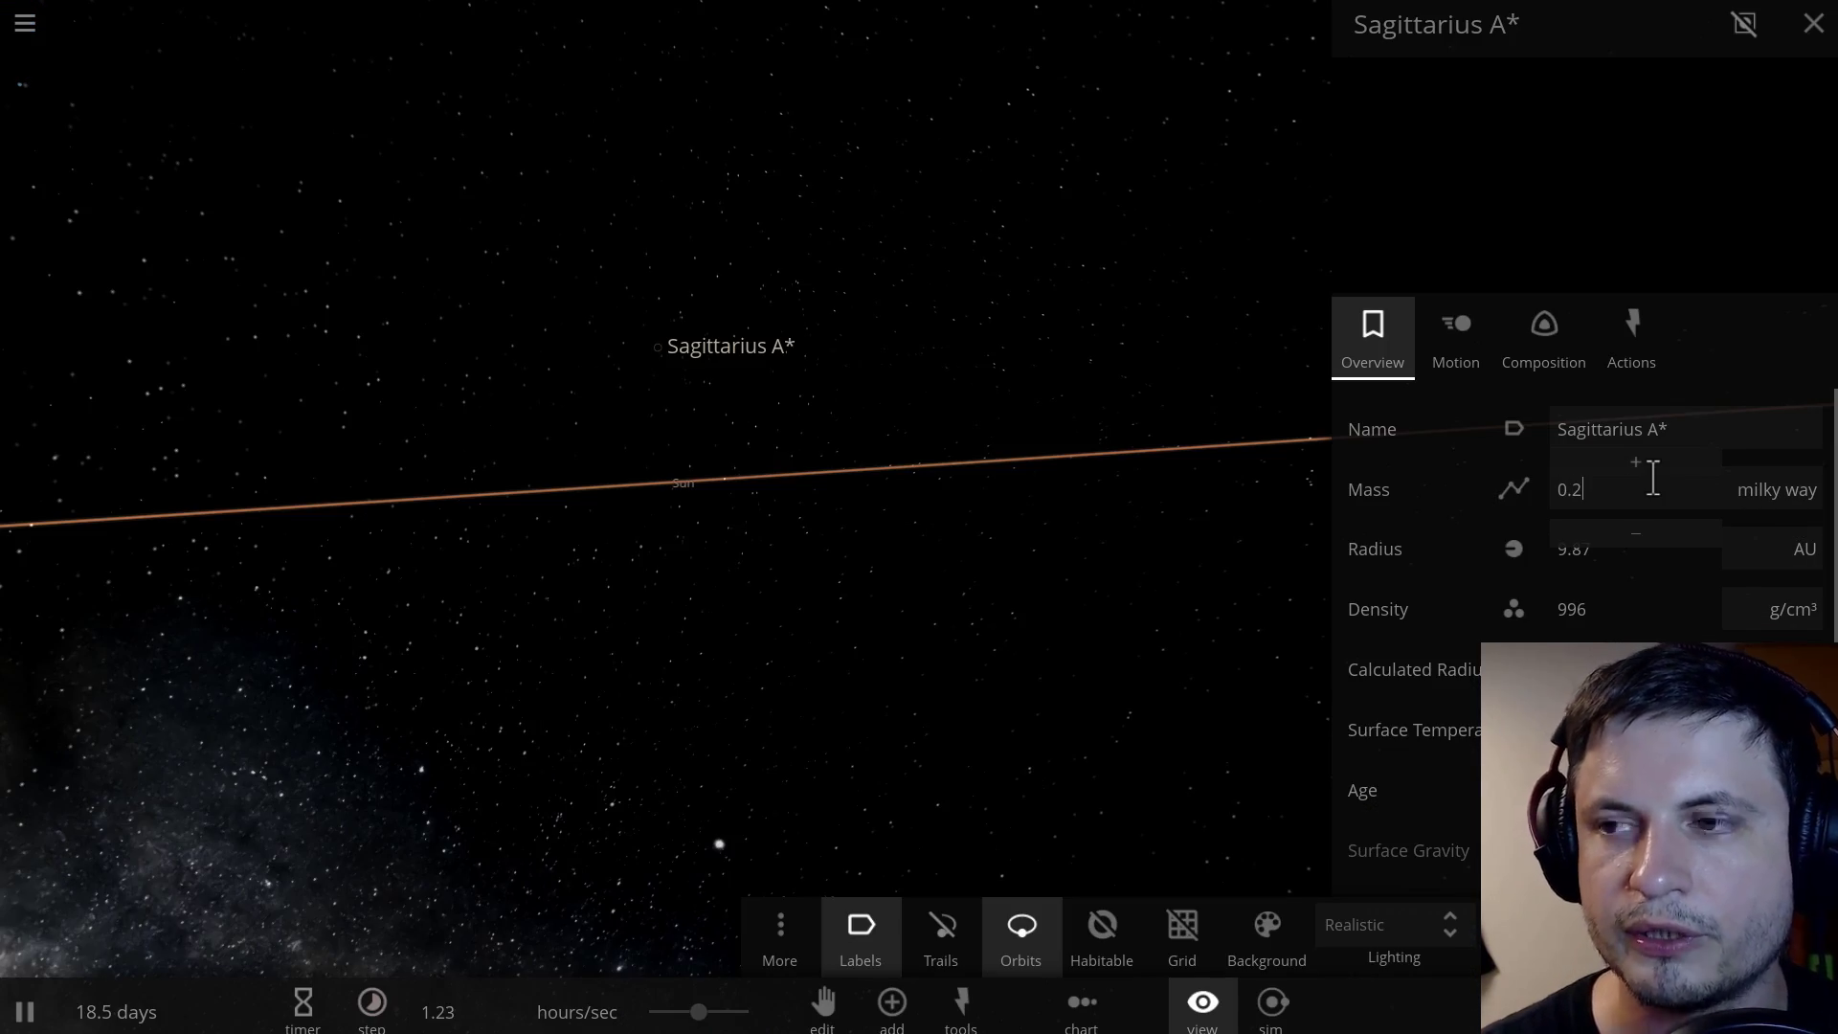
{"action": "key", "text": "Return"}
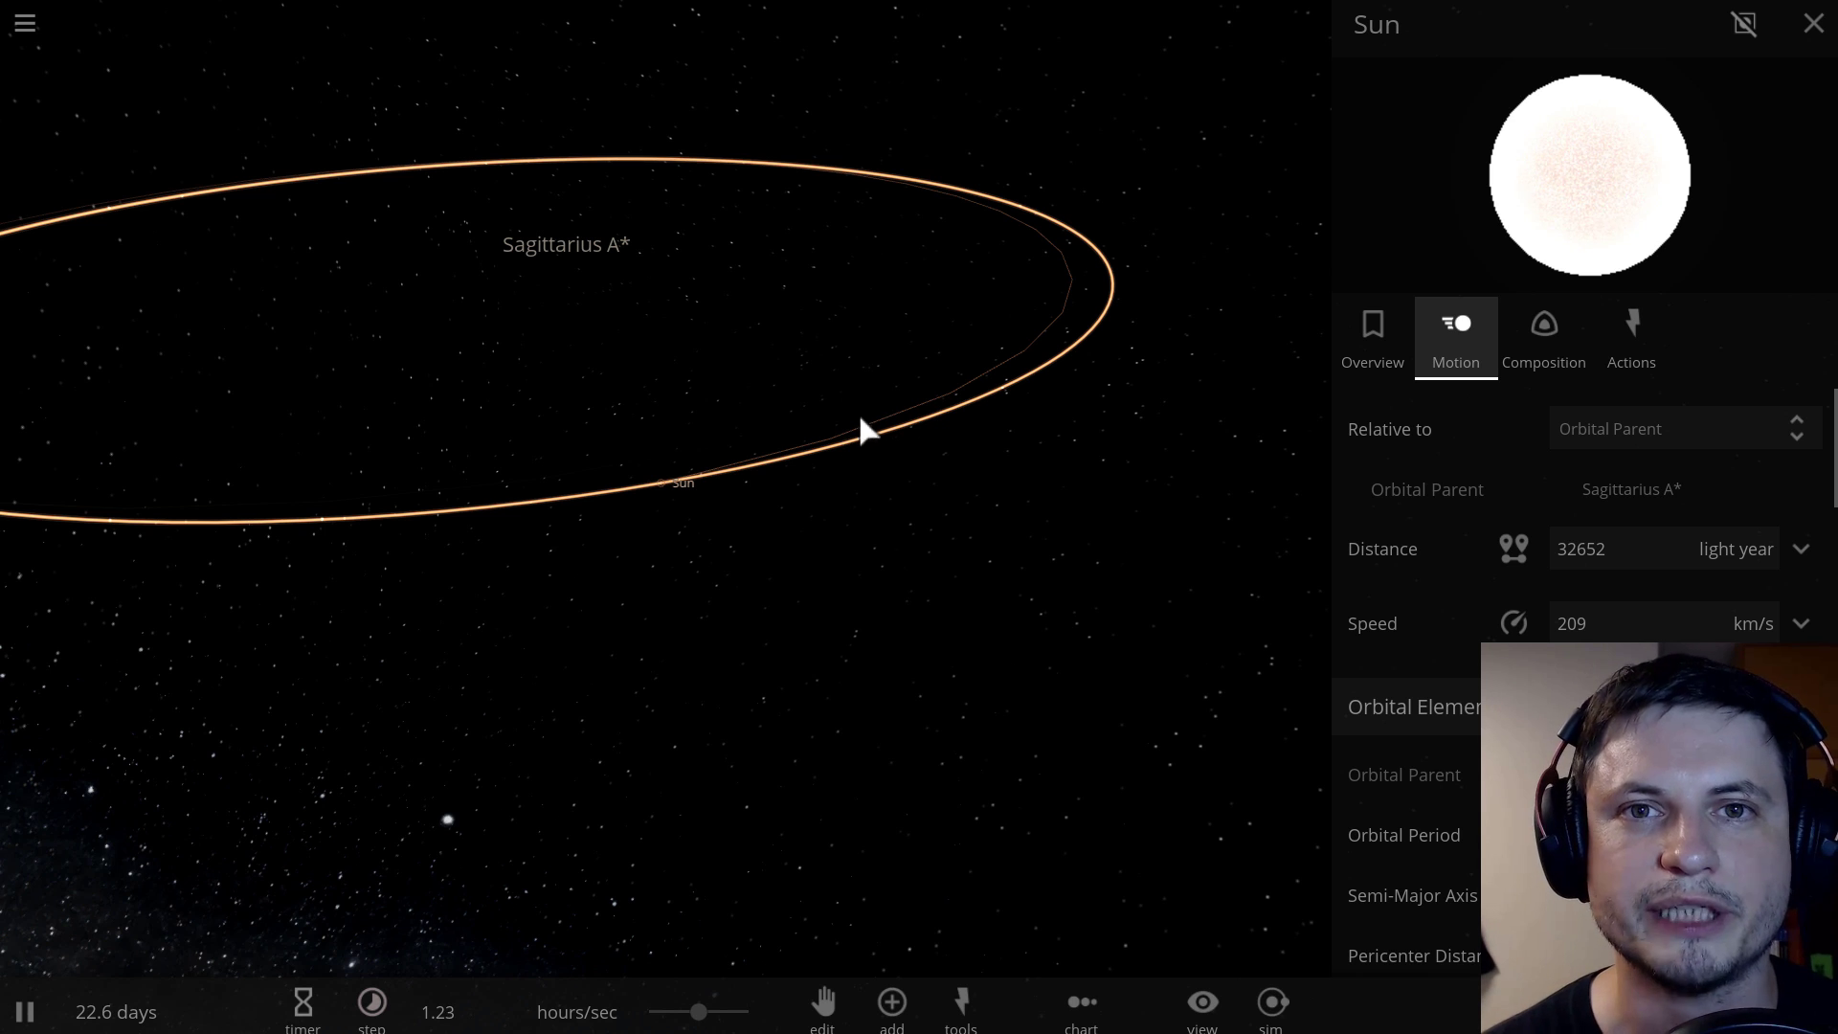
- Close the Sun's properties and speed up the simulation of its orbit to several days per second
{"action": "left_click", "coordinate": [1812, 25]}
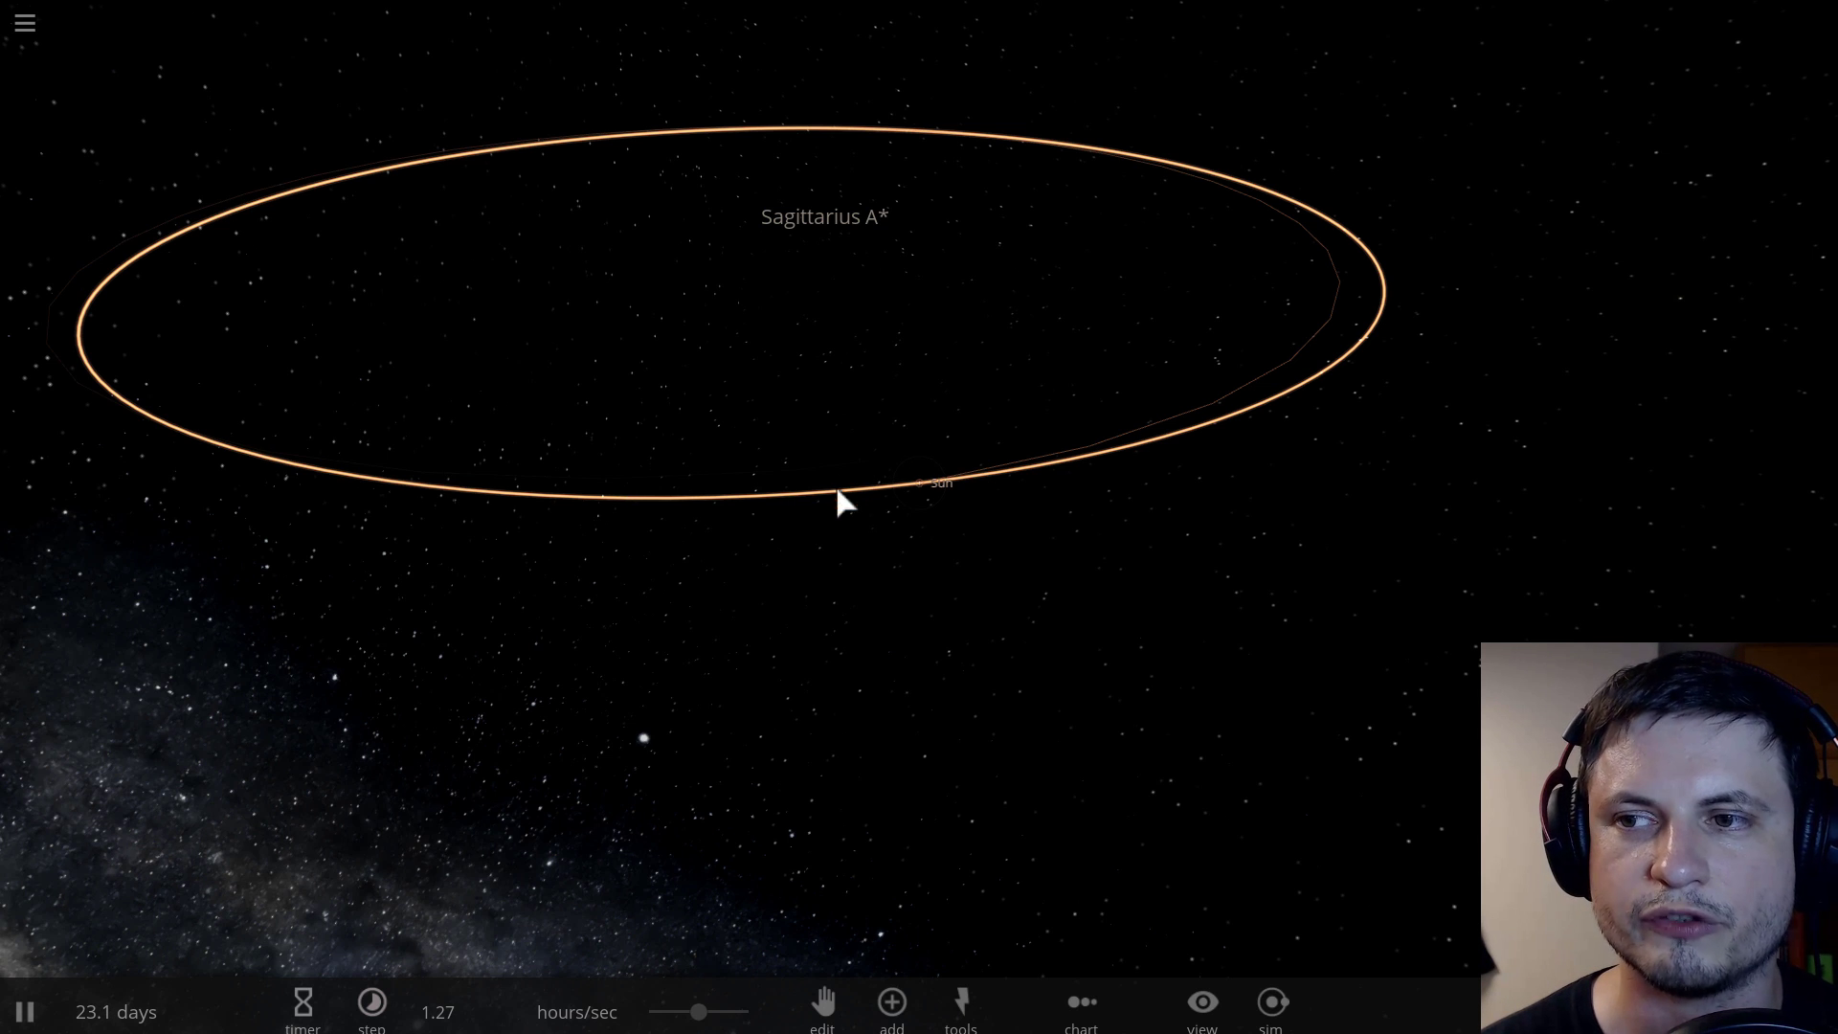
{"action": "left_click_drag", "start_coordinate": [700, 1013], "coordinate": [747, 1014]}
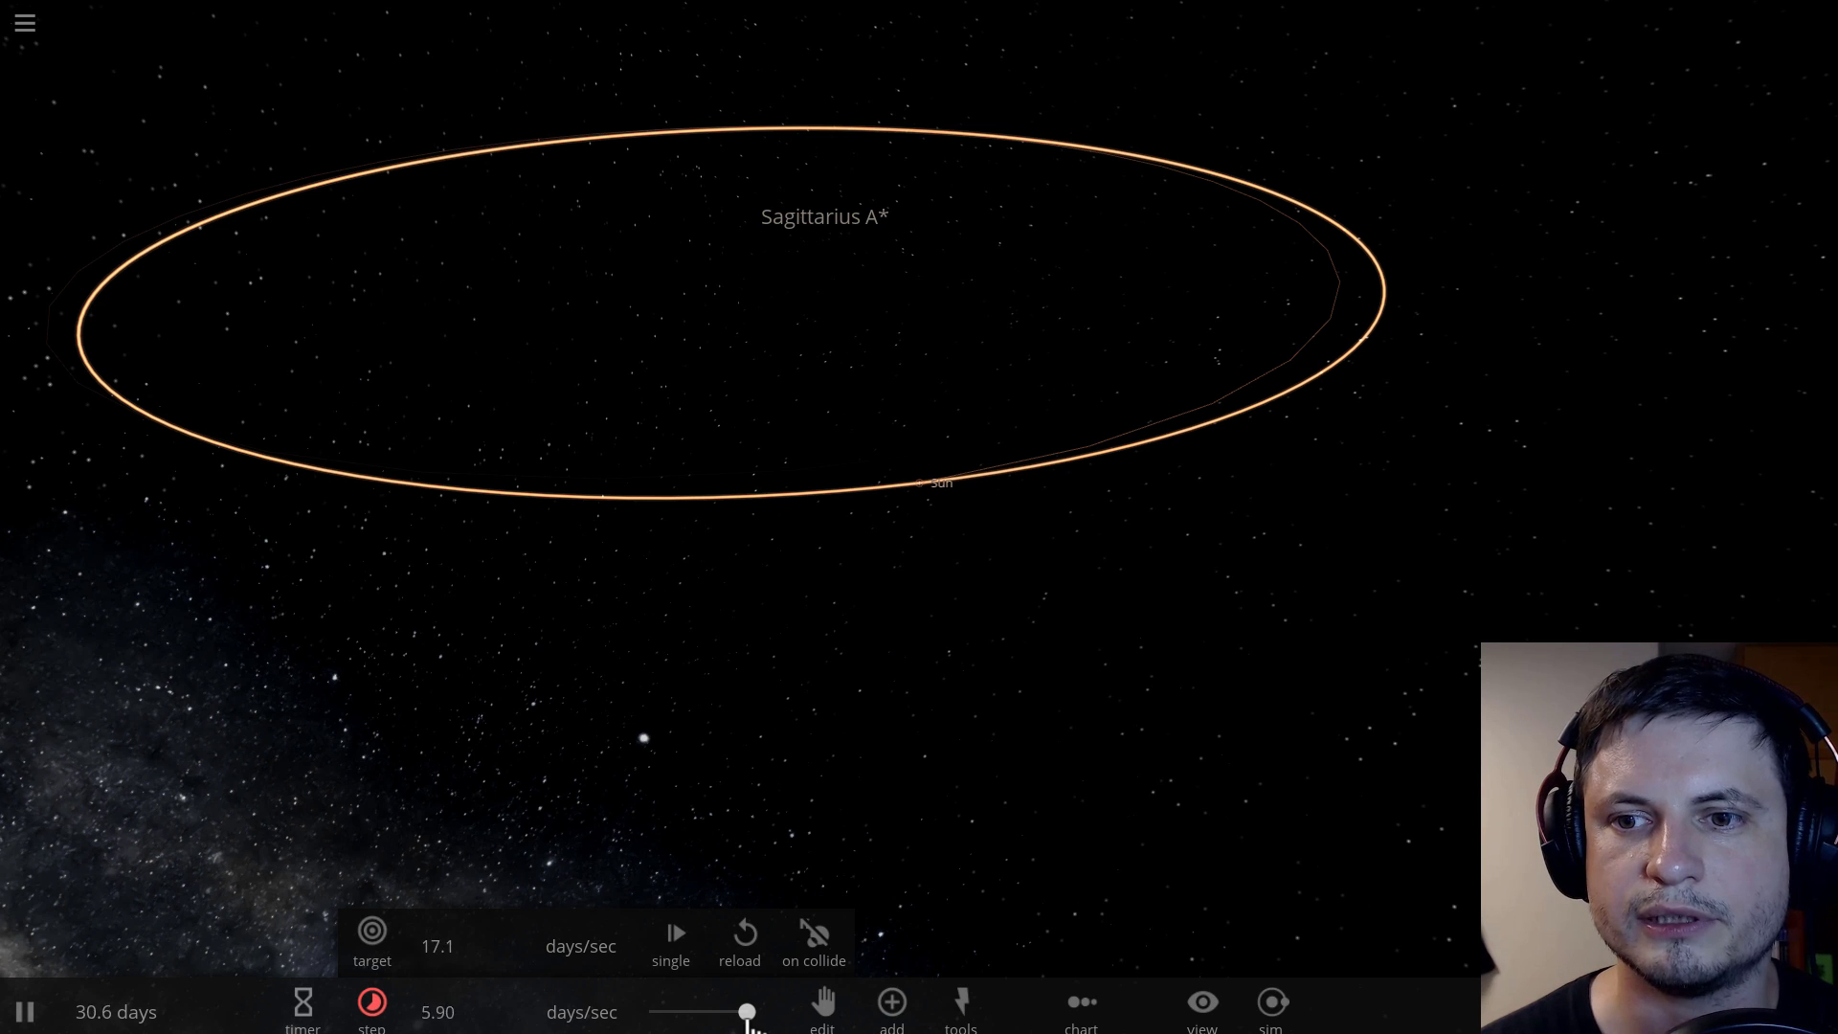
{"action": "mouse_move", "coordinate": [750, 1023]}
{"action": "left_mouse_down"}
{"action": "mouse_move", "coordinate": [710, 1011]}
{"action": "mouse_move", "coordinate": [756, 1014]}
{"action": "left_mouse_up"}
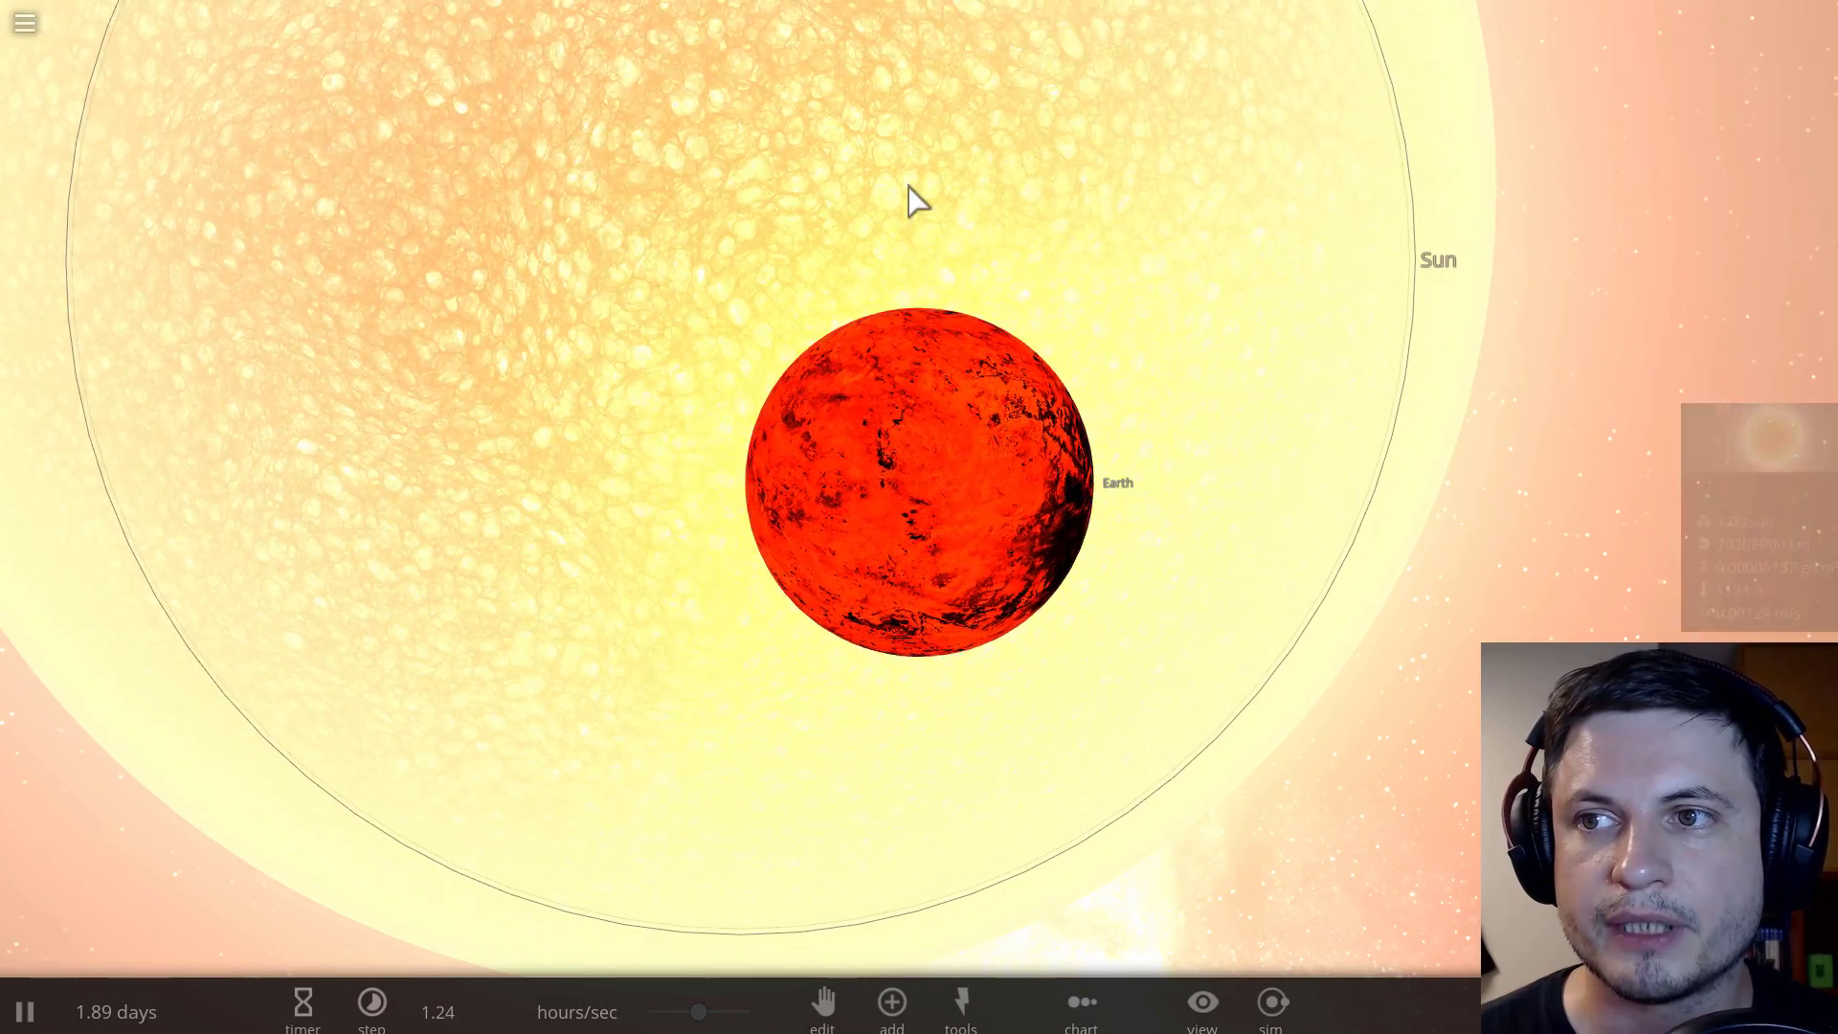
- Enlarge the Sun's radius in increments past 127665915 km while keeping its mass at 1.00 sun
{"action": "left_click", "coordinate": [1714, 455]}
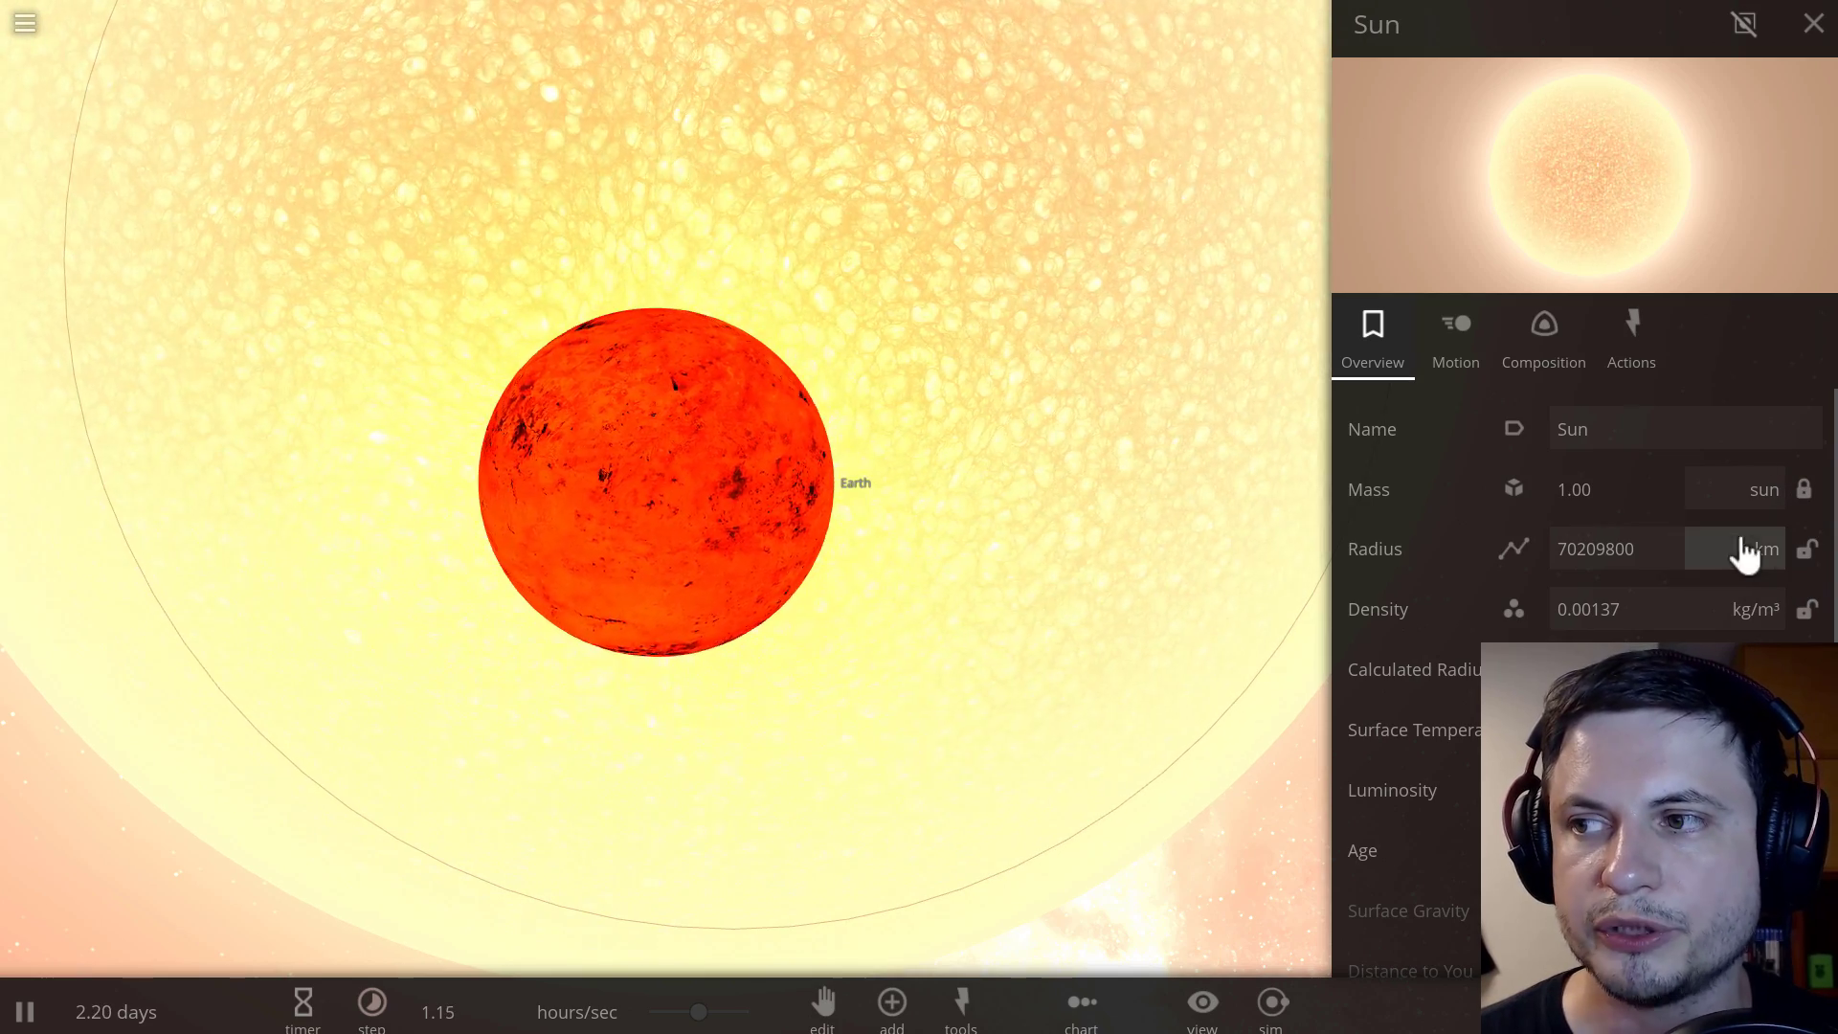
{"action": "left_click", "coordinate": [1645, 529]}
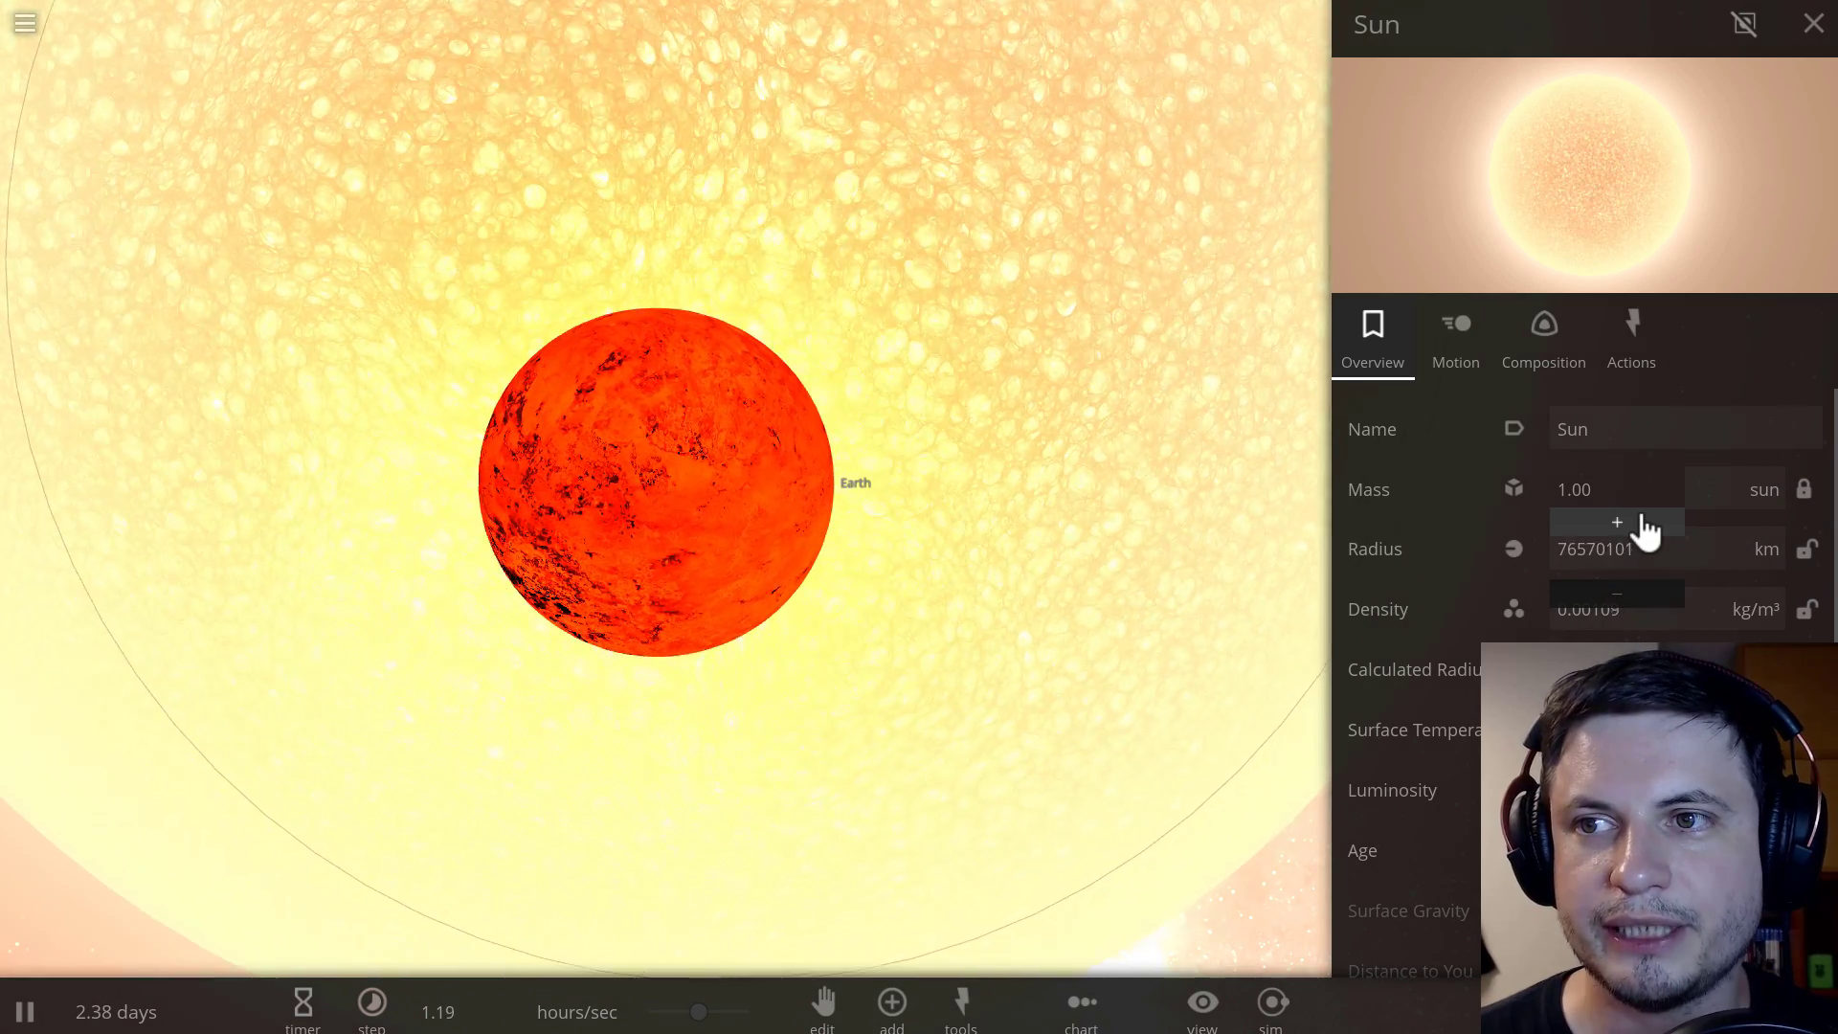
{"action": "left_click", "coordinate": [1645, 529]}
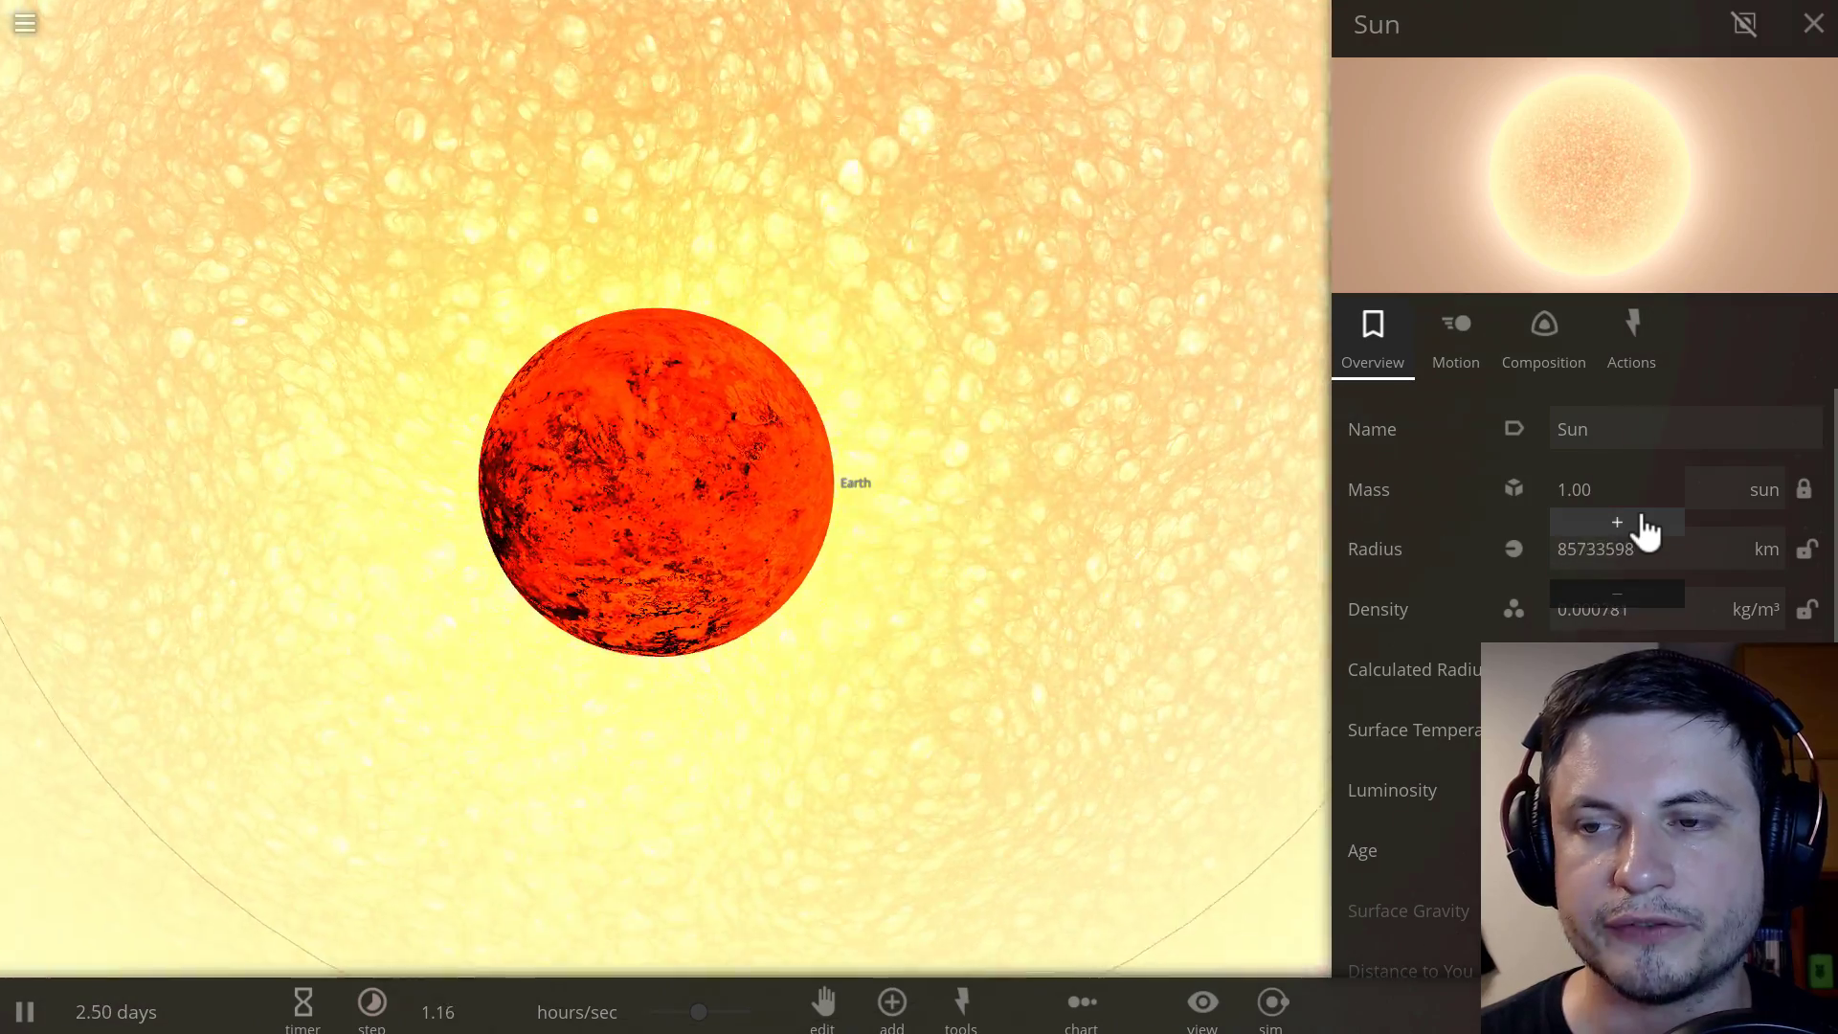
{"action": "left_click", "coordinate": [1645, 529]}
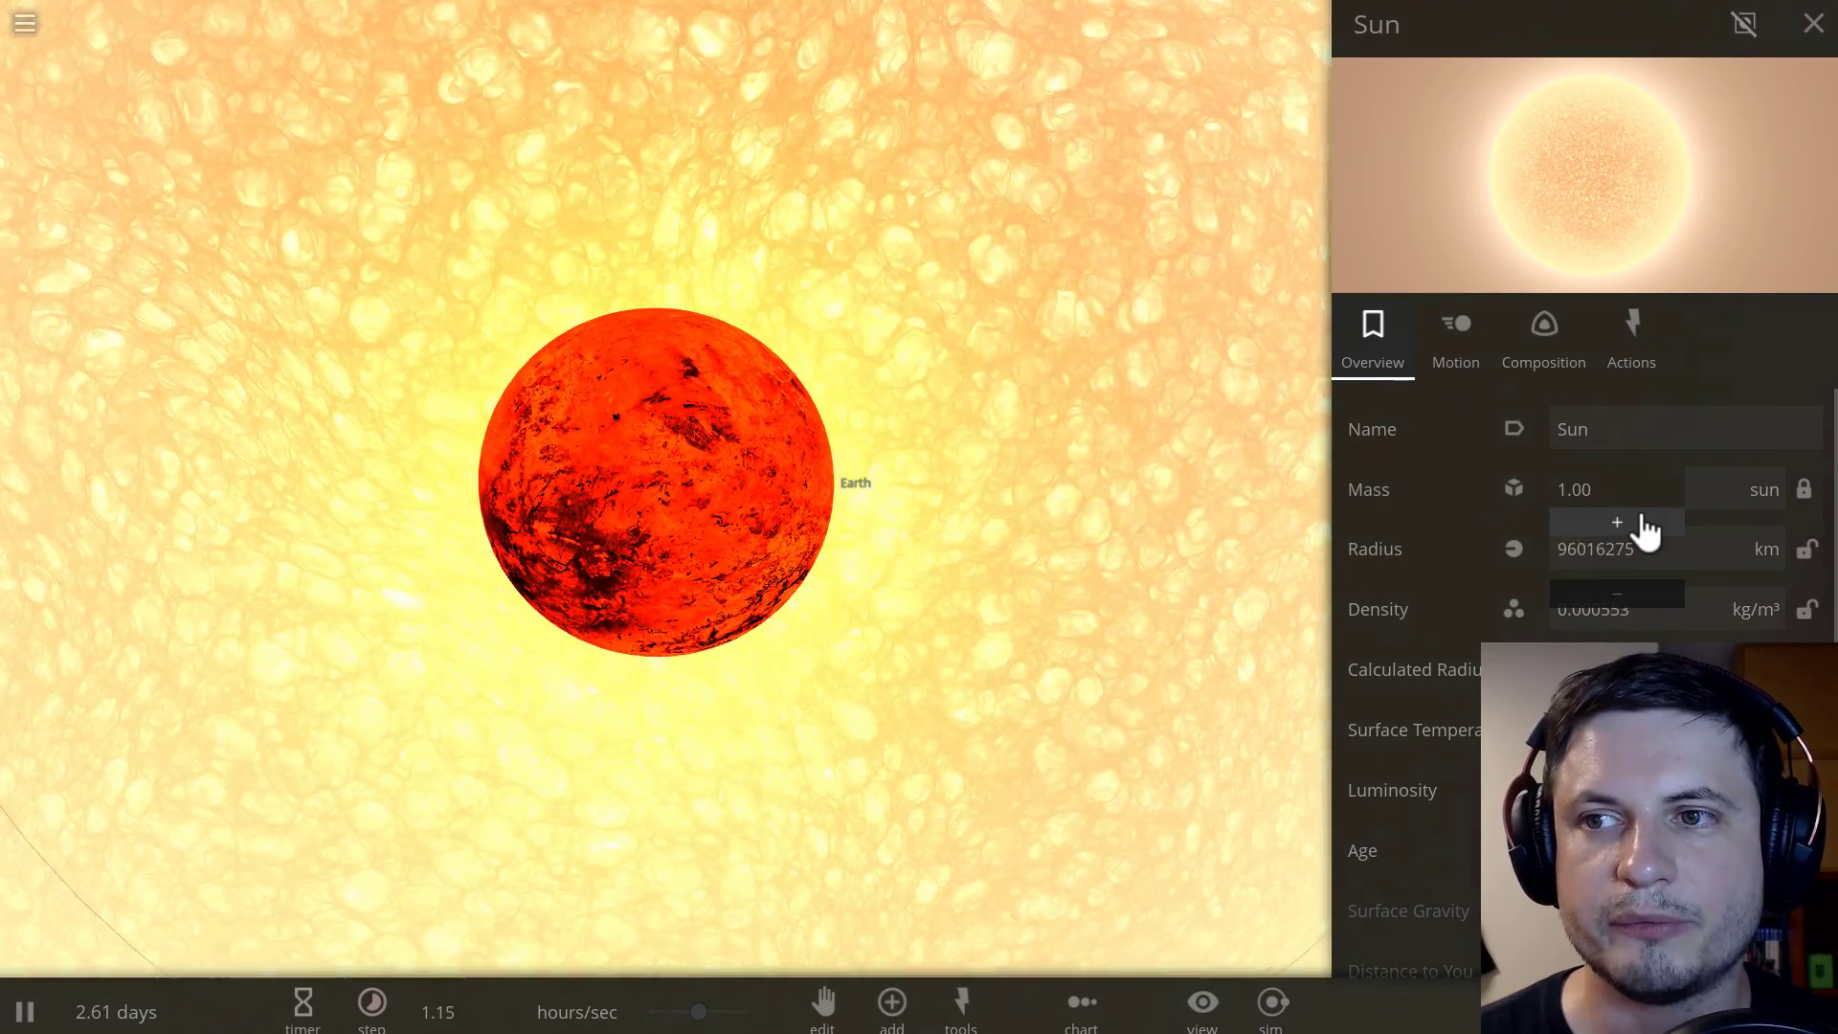
{"action": "left_click", "coordinate": [1645, 530]}
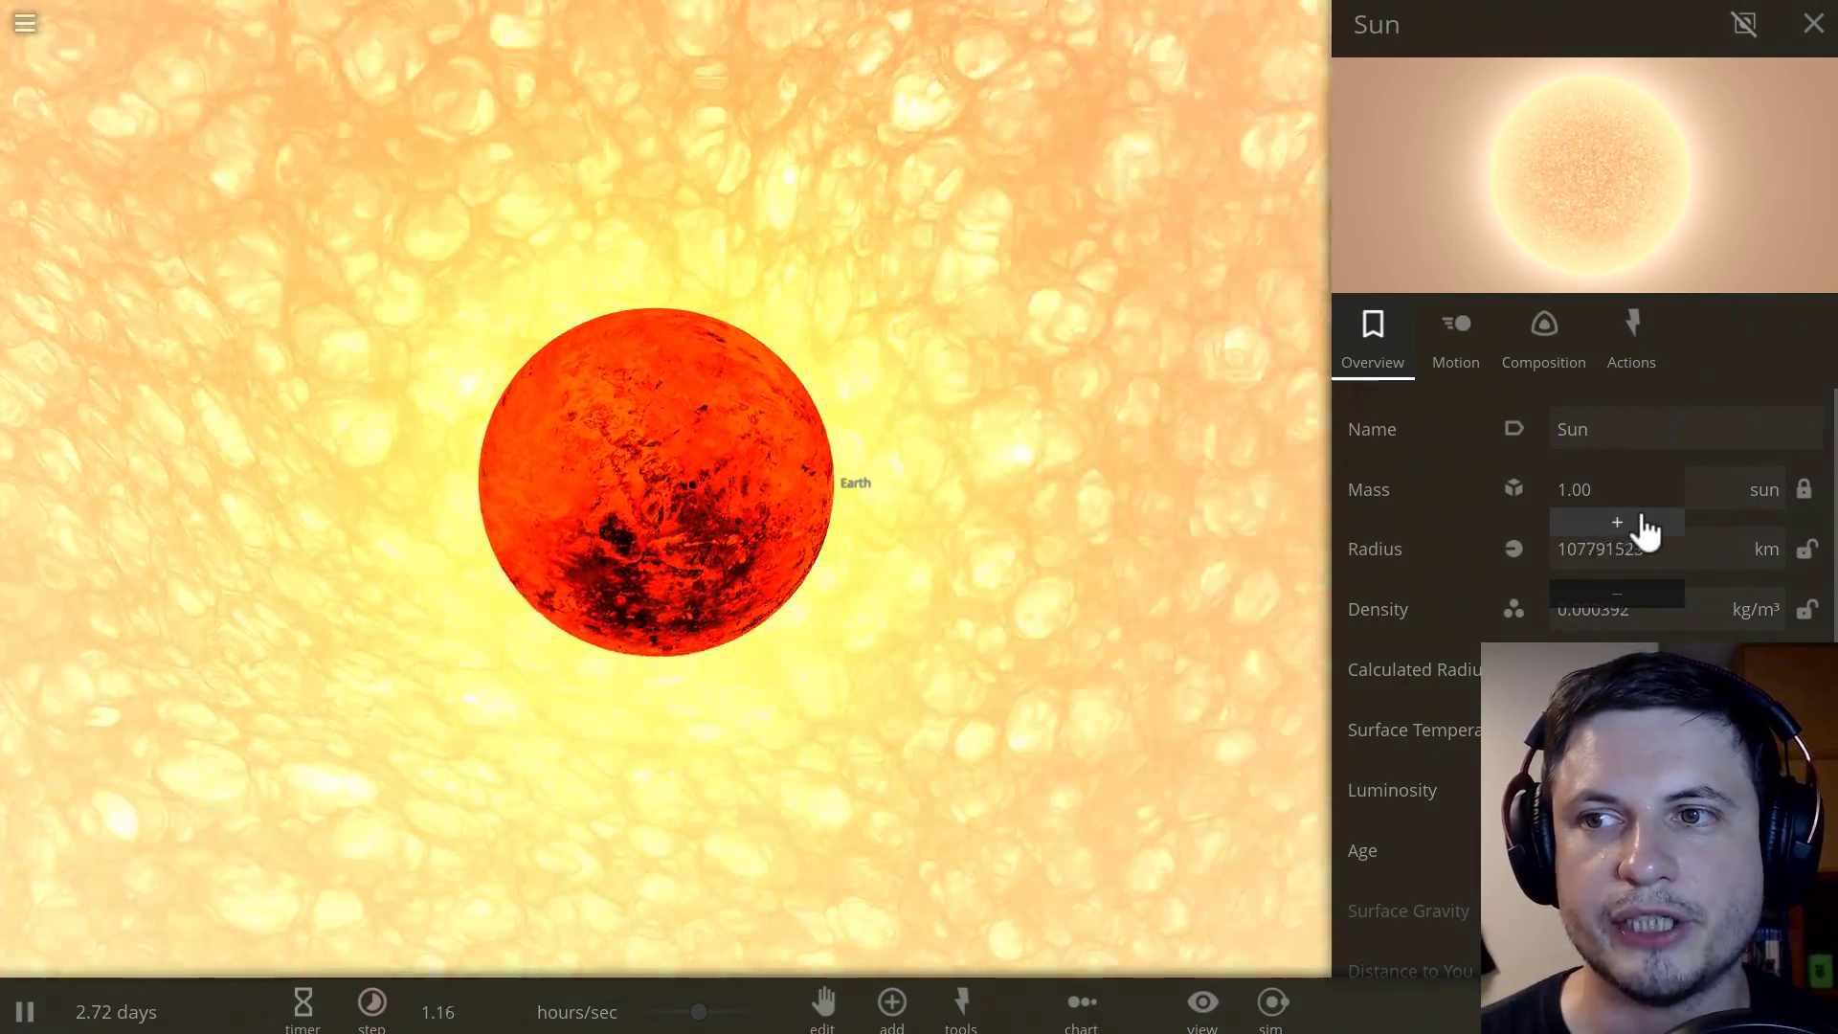
{"action": "left_click", "coordinate": [1645, 527]}
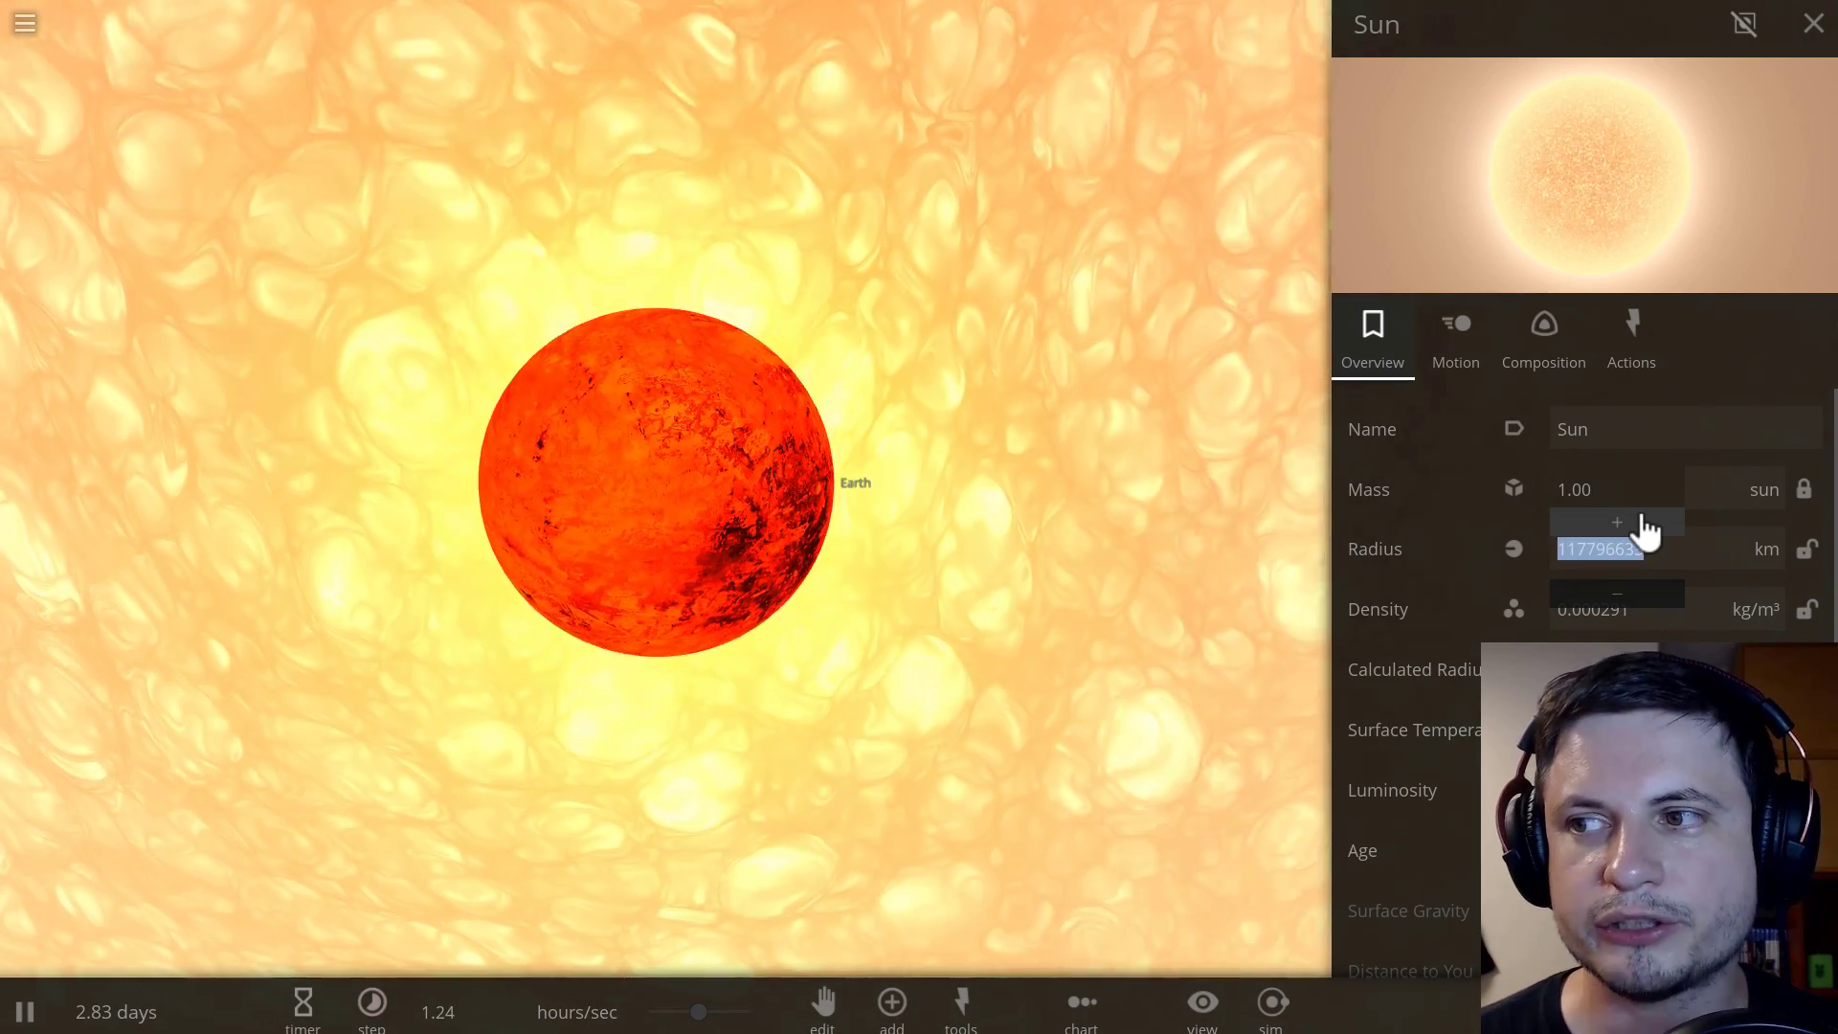
{"action": "left_click", "coordinate": [1645, 526]}
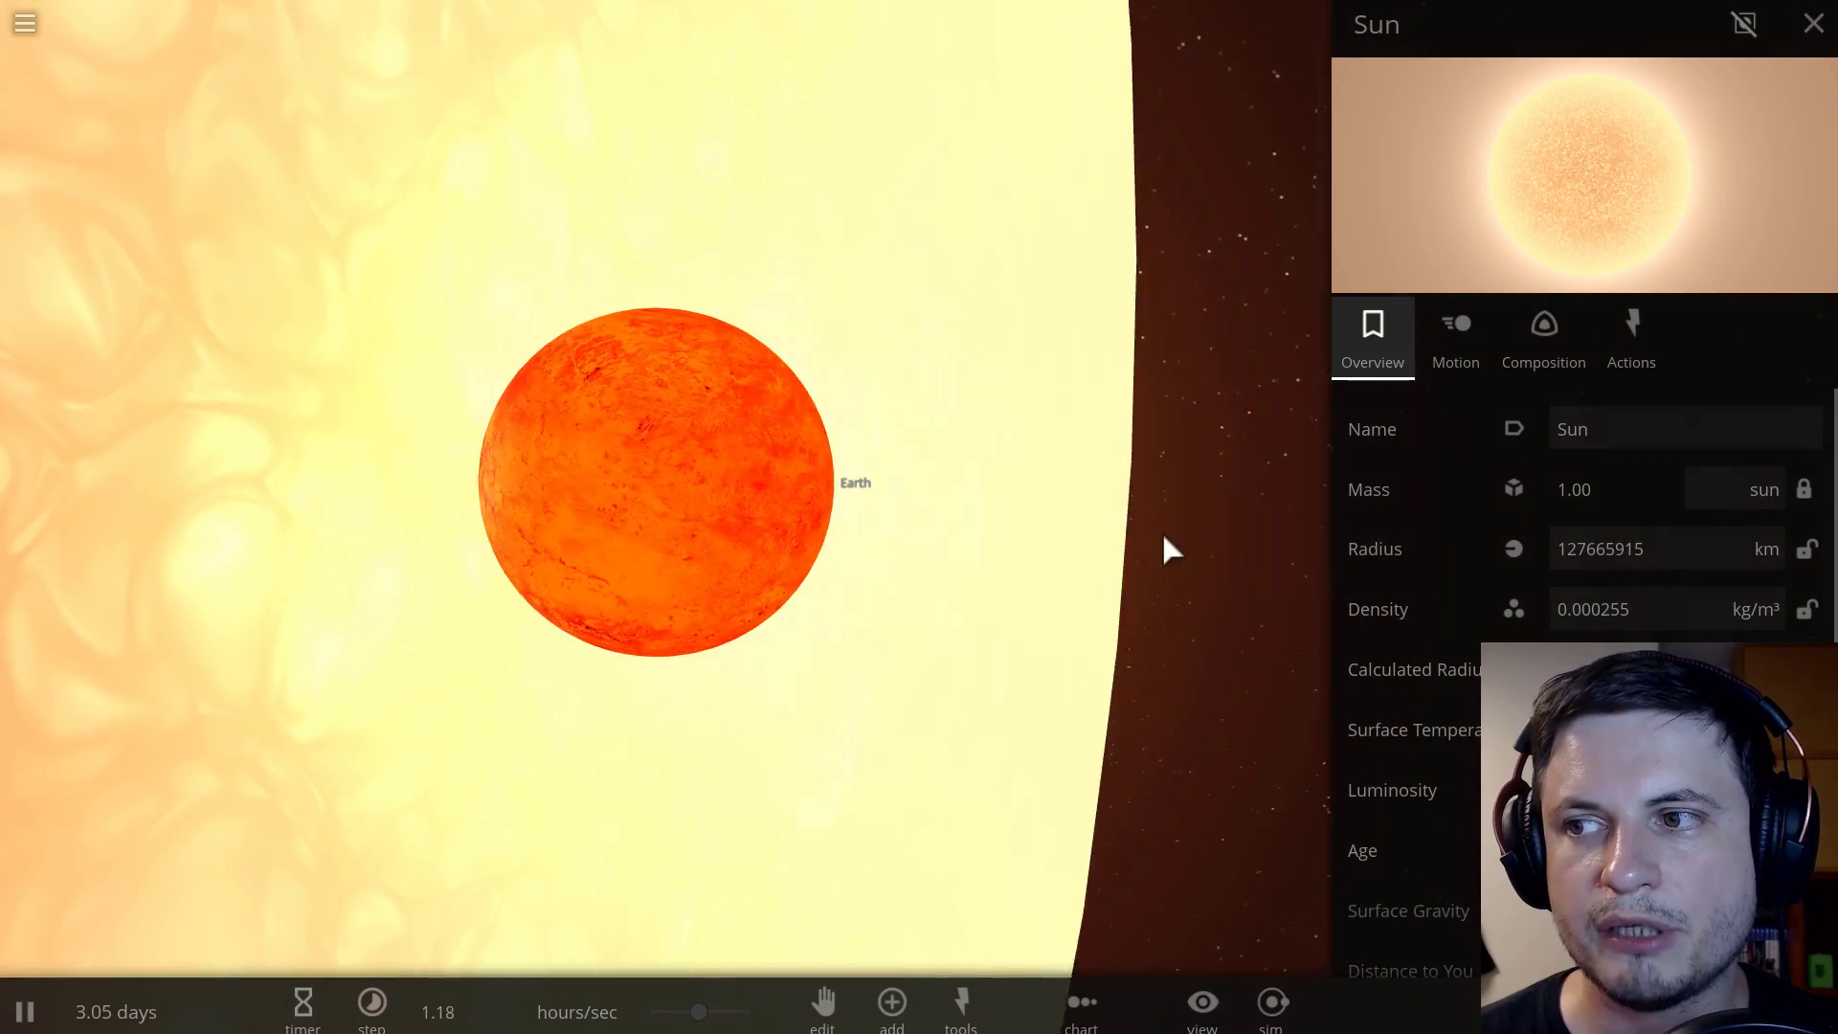
{"action": "left_click", "coordinate": [1664, 527]}
{"action": "left_click", "coordinate": [1666, 526]}
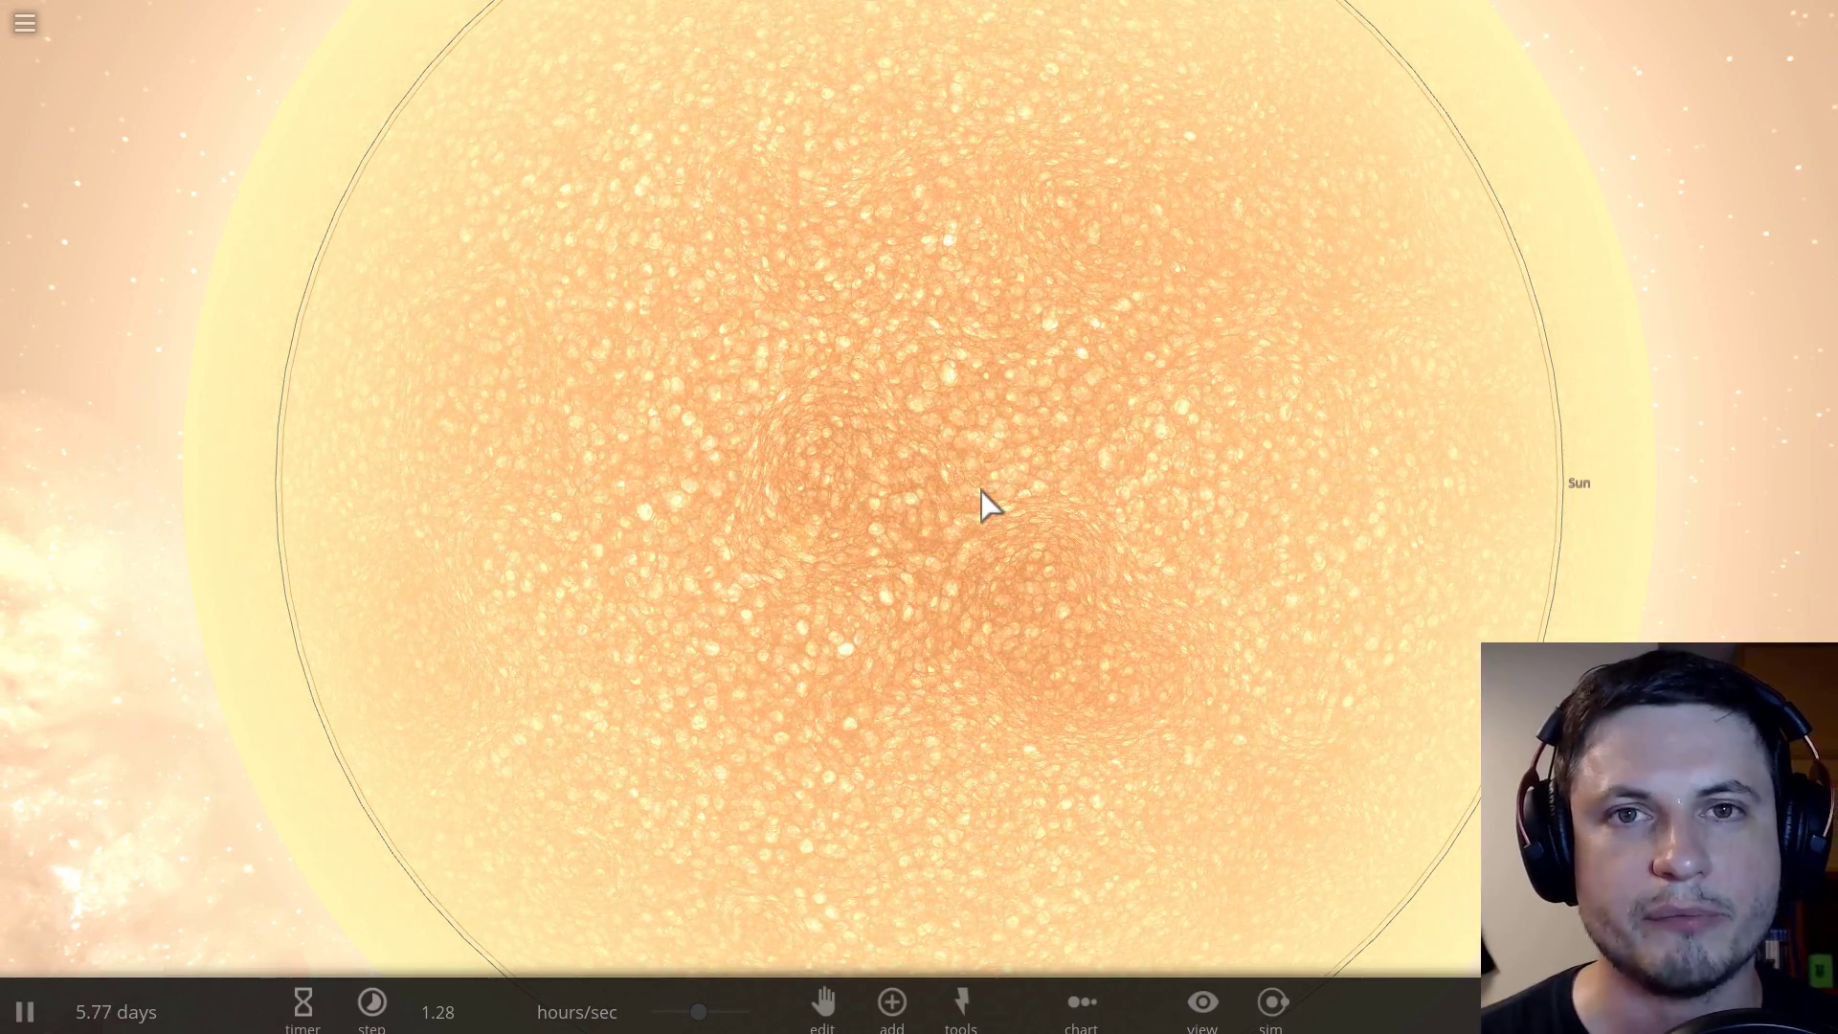
{"action": "scroll", "coordinate": [980, 490], "scroll_direction": "down", "scroll_amount": 2}
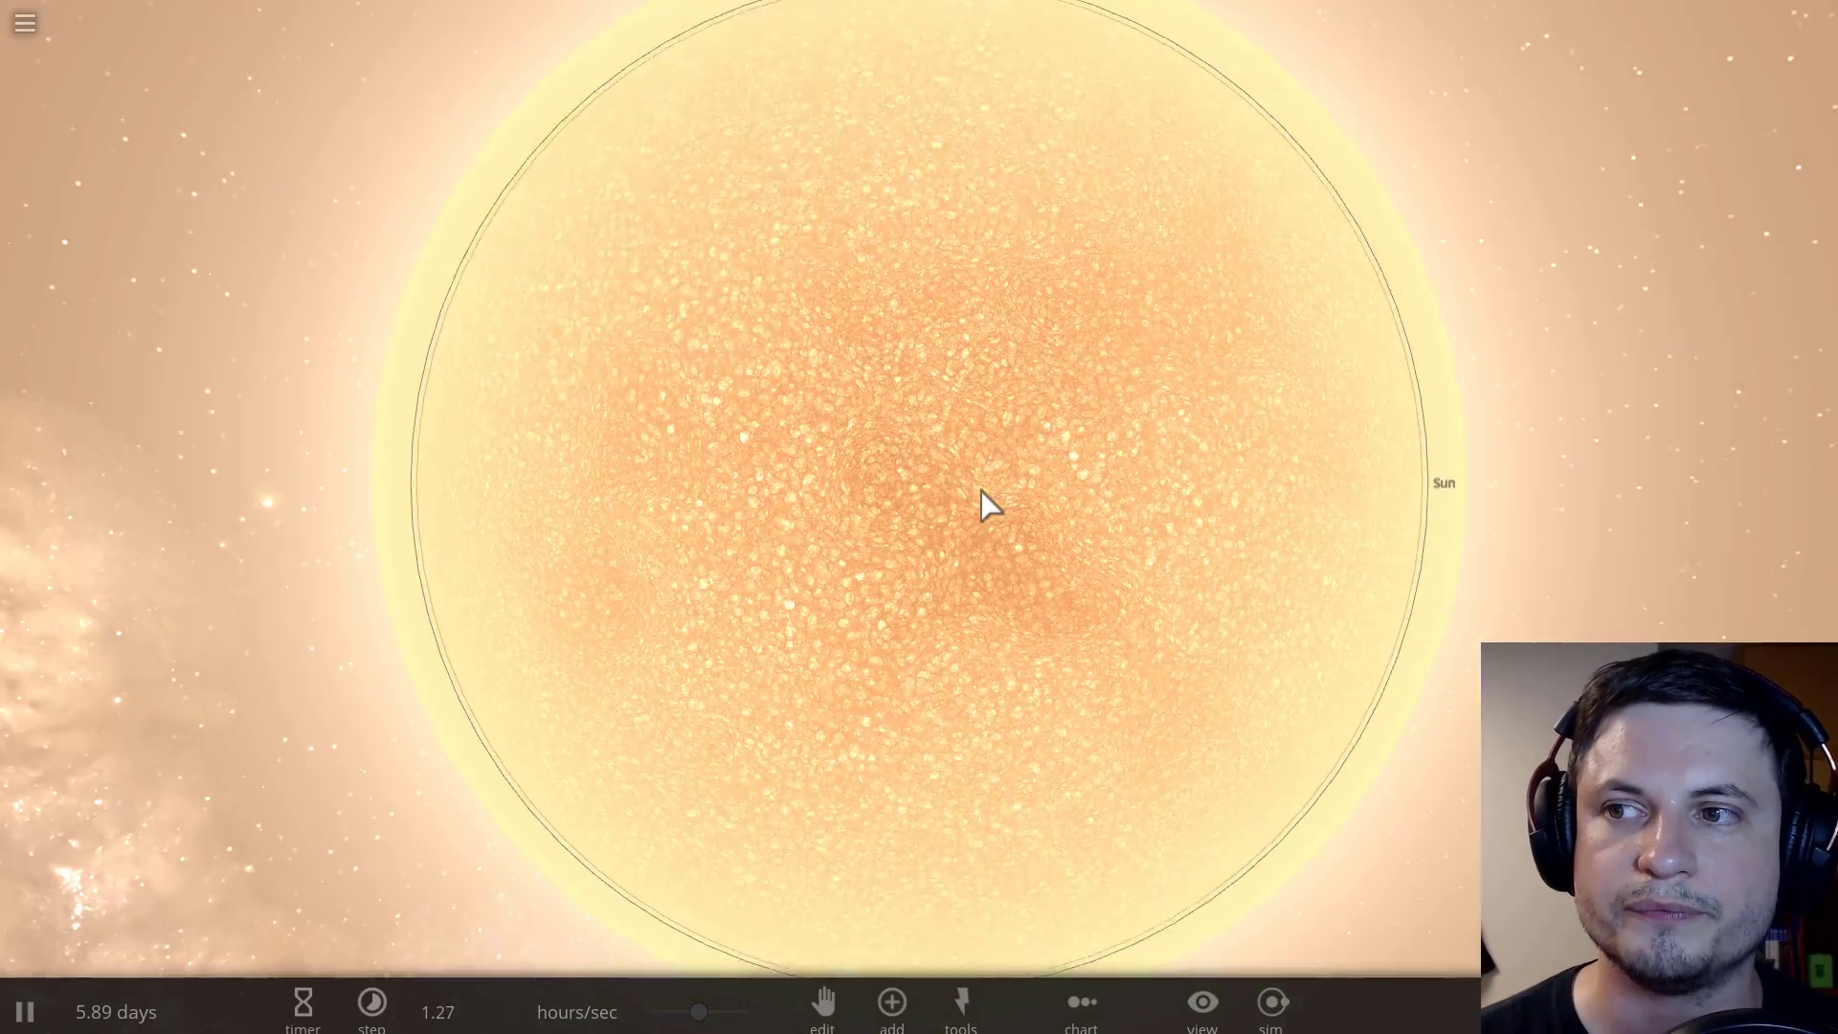
{"action": "scroll", "coordinate": [980, 490], "scroll_direction": "down", "scroll_amount": 1}
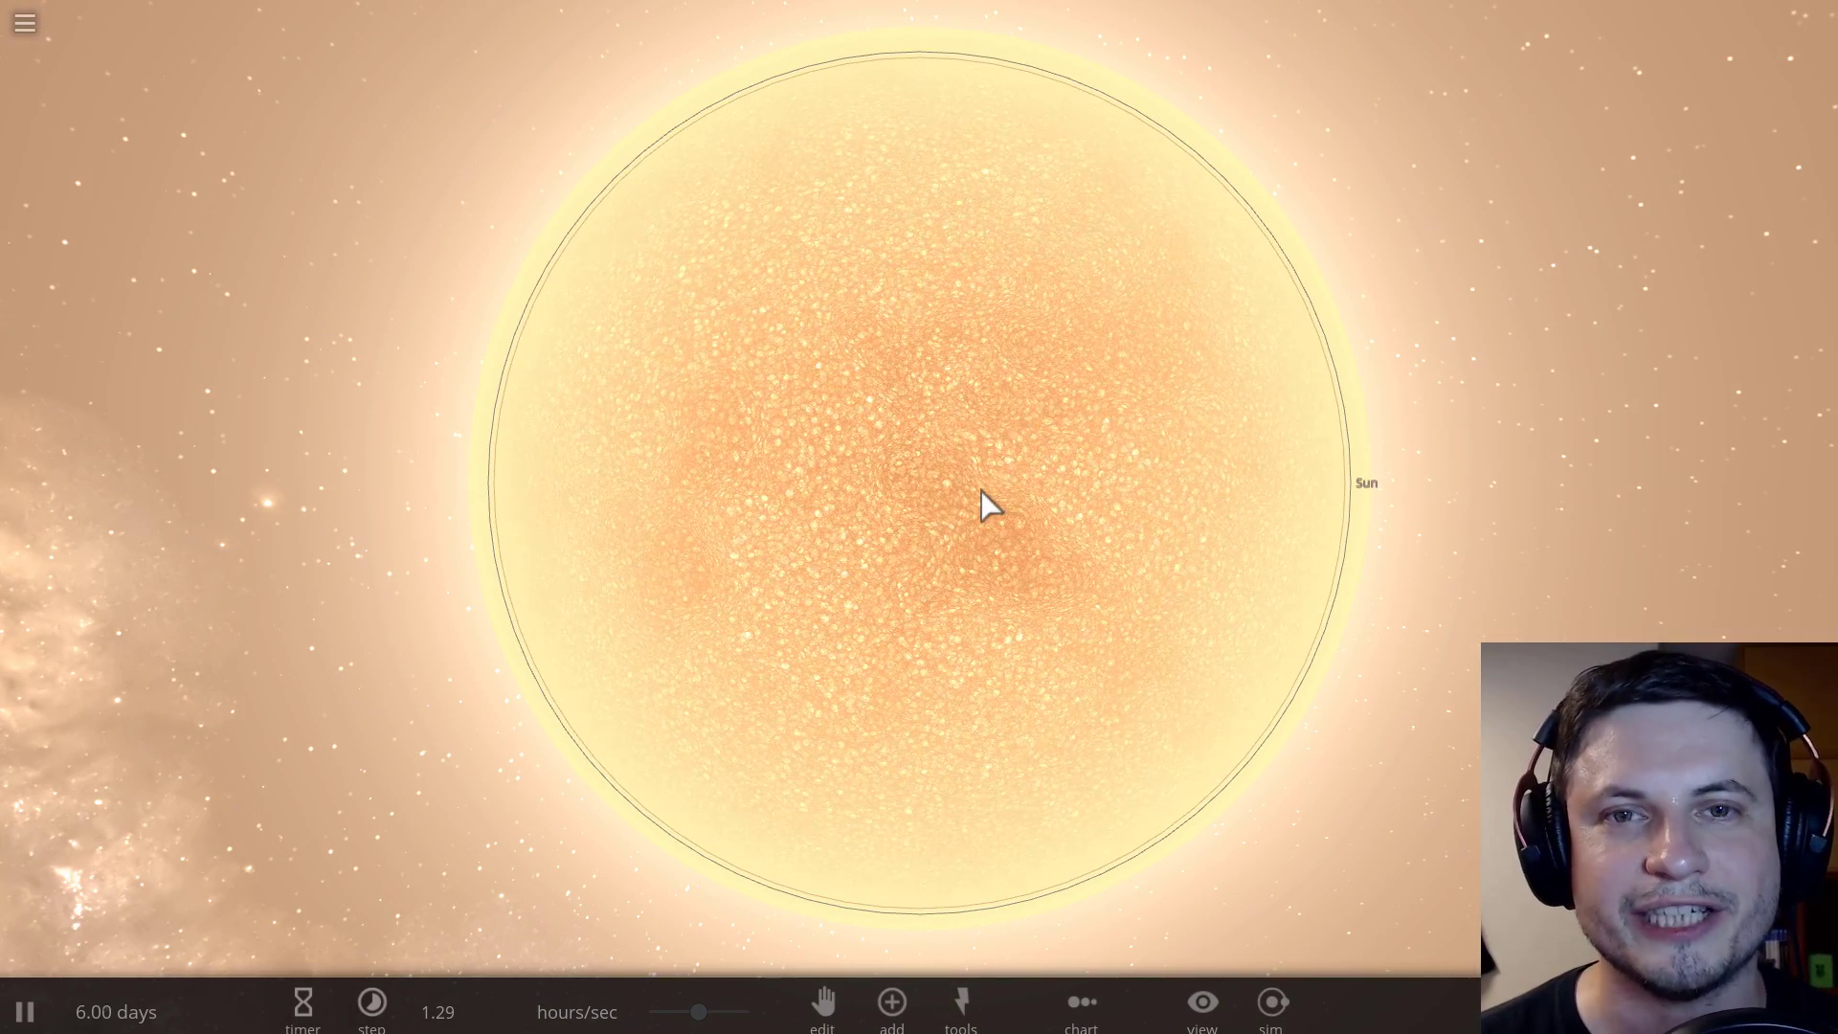